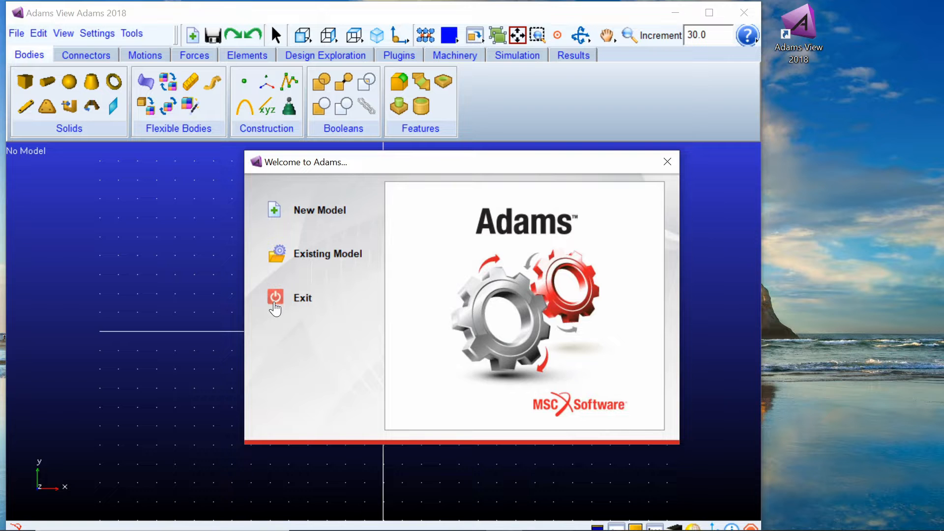
# Start creating a new model.
pyautogui.click(272, 209)
pyautogui.moveTo(565, 160); pyautogui.dragTo(434, 159)
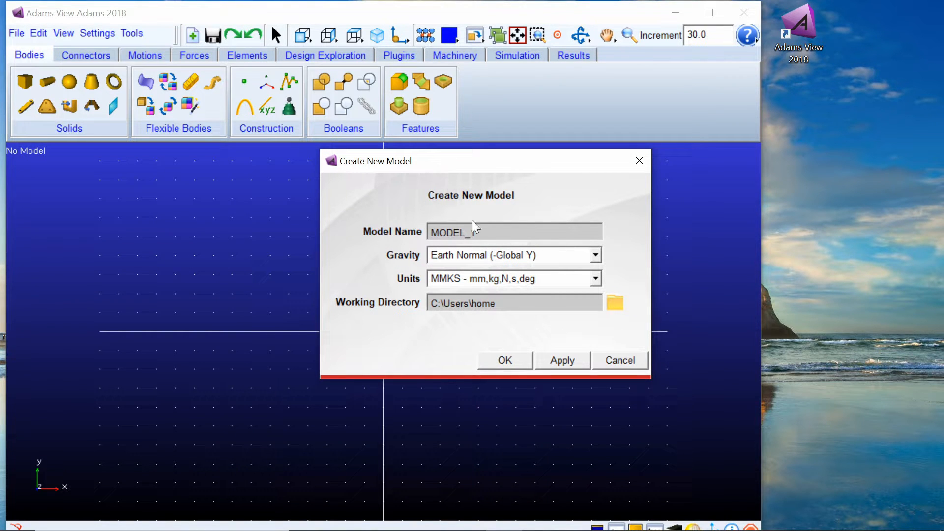
# Try to name the new model 123.
pyautogui.moveTo(478, 232); pyautogui.dragTo(431, 232)
pyautogui.click(485, 232)
pyautogui.moveTo(476, 232); pyautogui.dragTo(431, 232)
pyautogui.write('123')
pyautogui.press('Return')
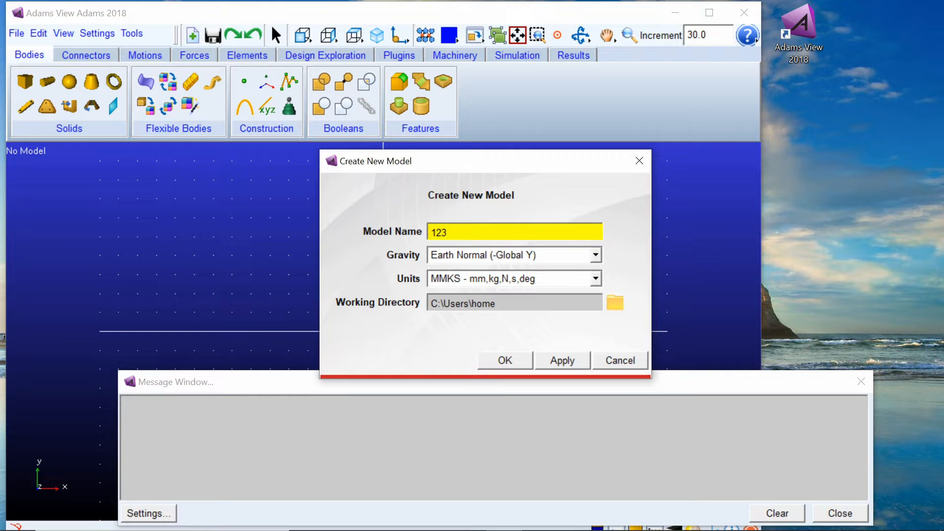
pyautogui.click(861, 381)
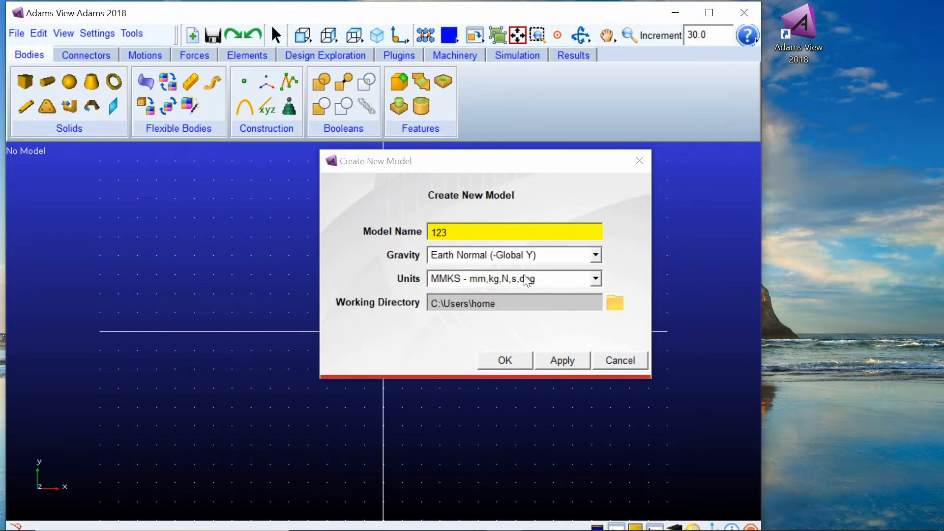
# Name the new model First_Model, using an underscore instead of a space.
pyautogui.click(453, 232)
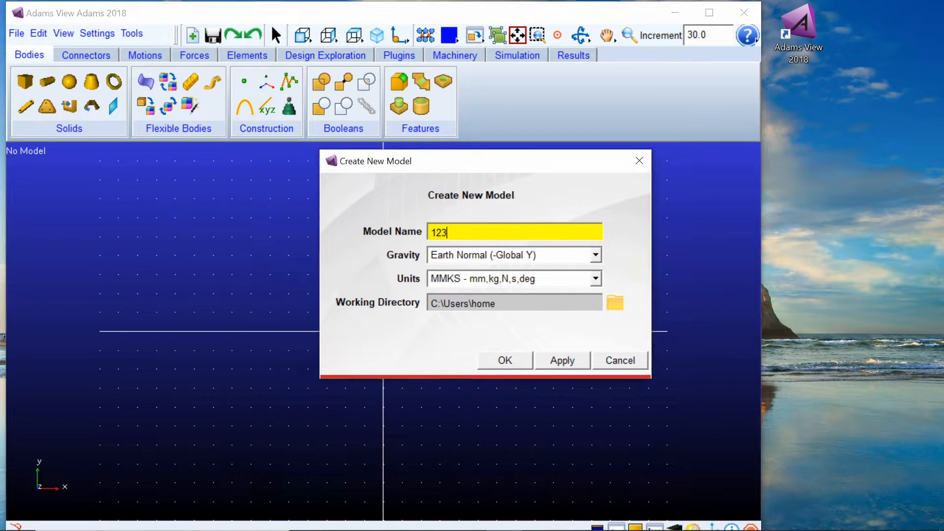
pyautogui.moveTo(452, 233); pyautogui.dragTo(430, 232)
pyautogui.write('First')
pyautogui.write(' Mo')
pyautogui.press('BackSpace')
pyautogui.write('odel')
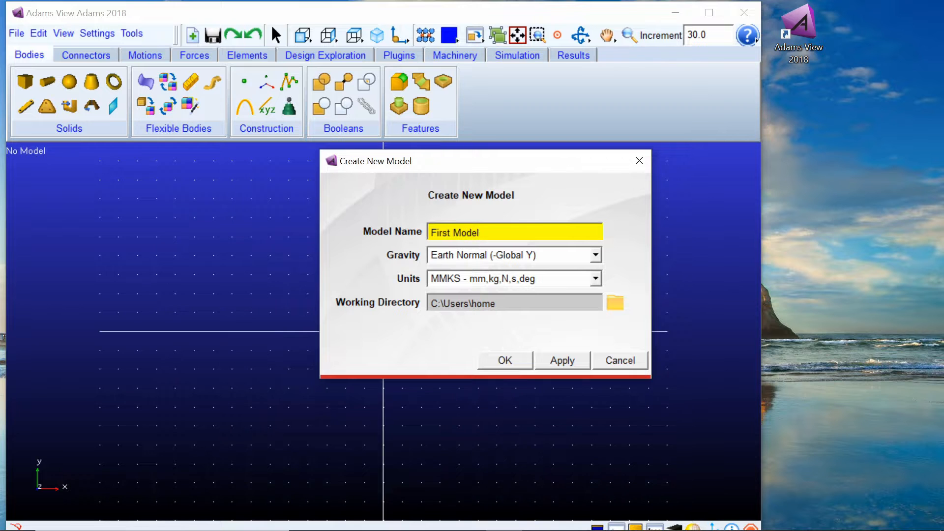
pyautogui.press('Return')
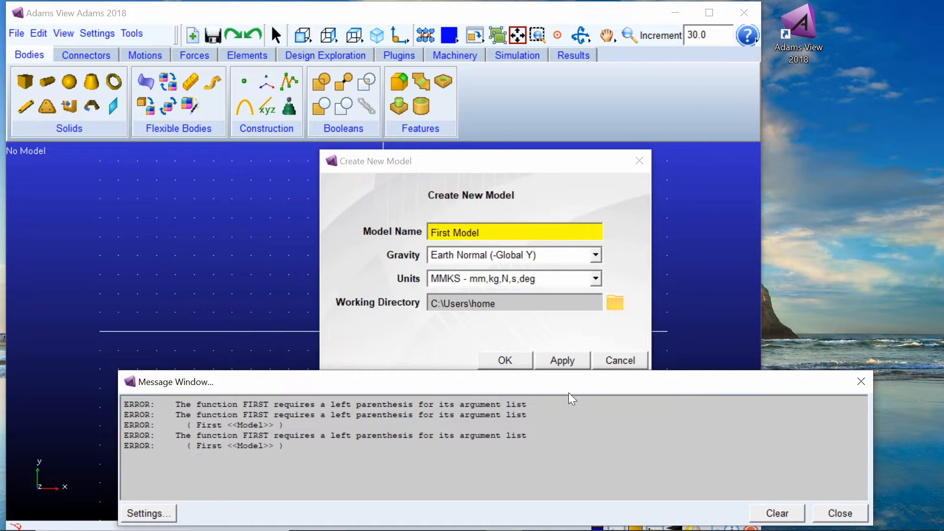
pyautogui.click(859, 381)
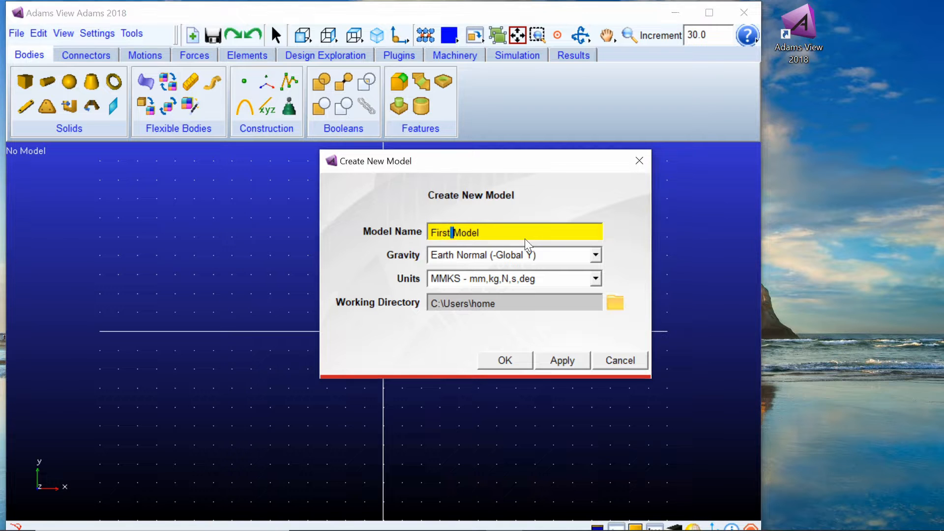
pyautogui.press('BackSpace')
pyautogui.write('_')
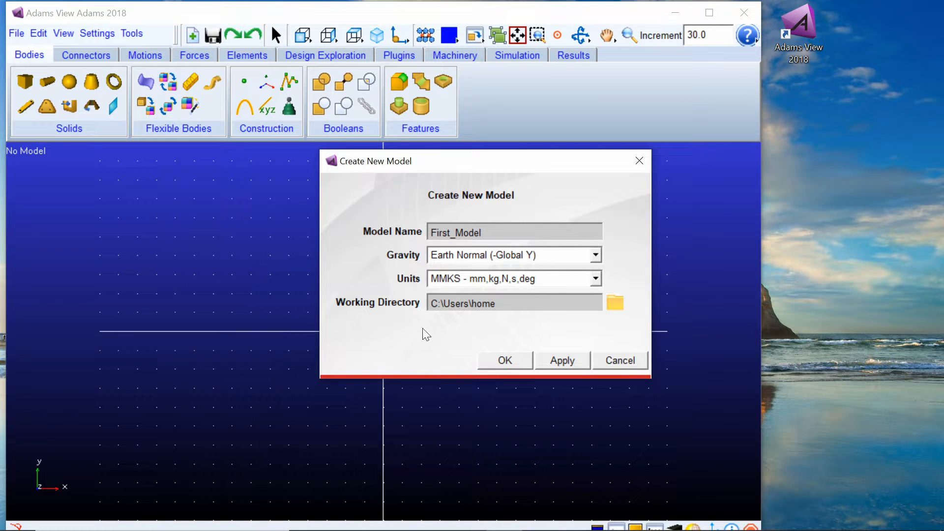
# Choose Earth Normal (-Global Y) gravity and MMKS - mm,kg,N,s,deg units for the new model.
pyautogui.click(511, 255)
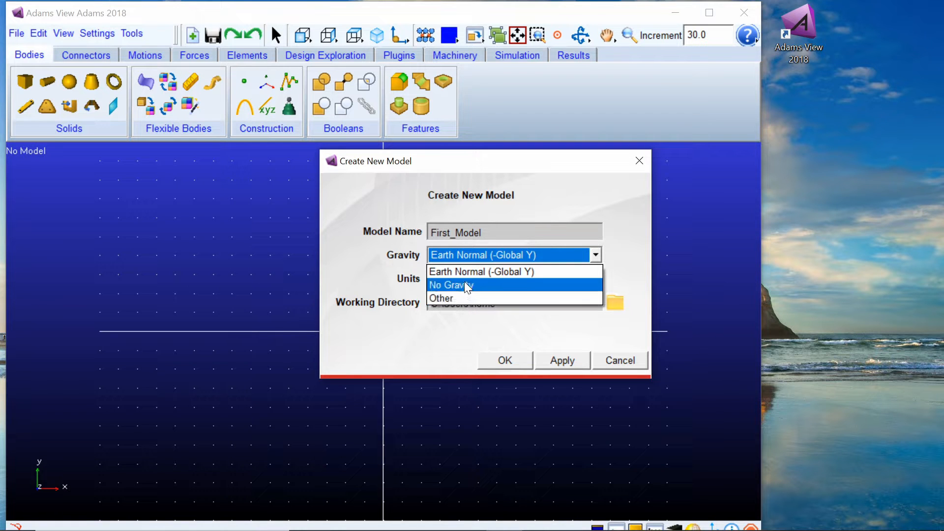
pyautogui.click(466, 272)
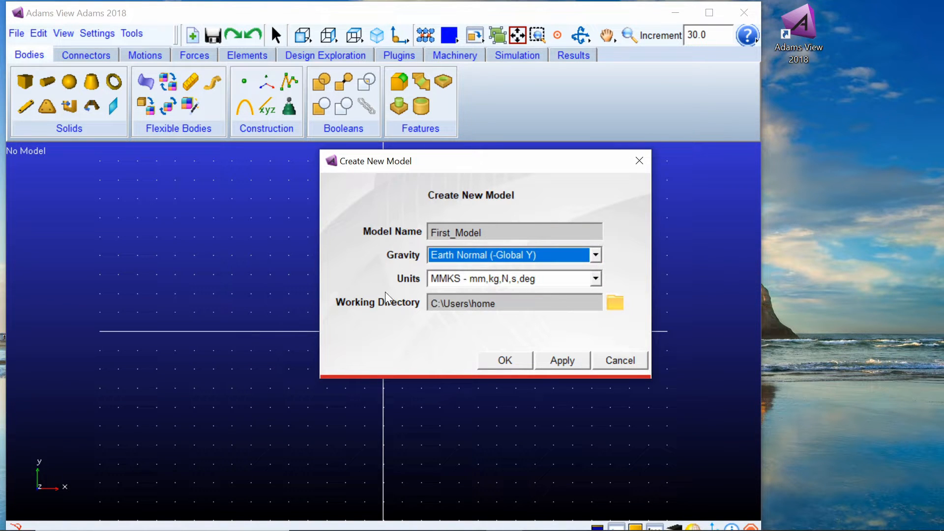
pyautogui.click(371, 274)
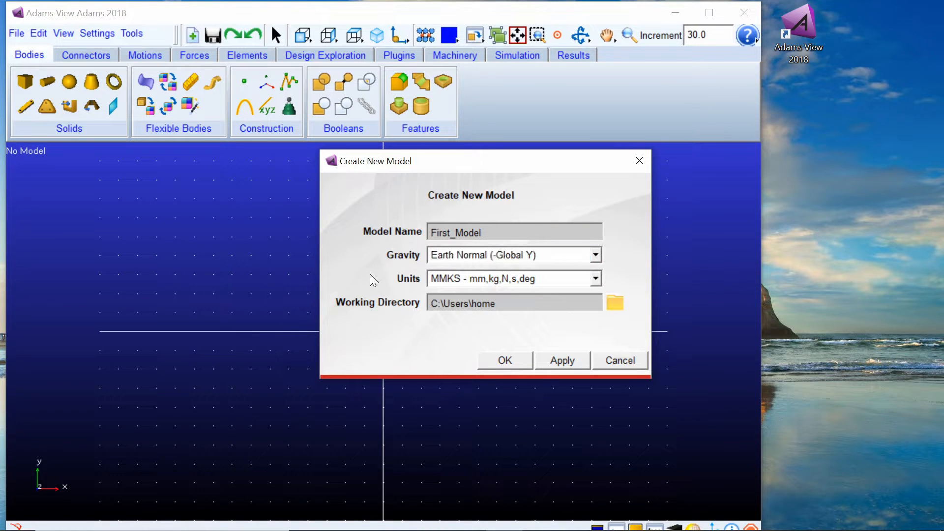
pyautogui.click(547, 281)
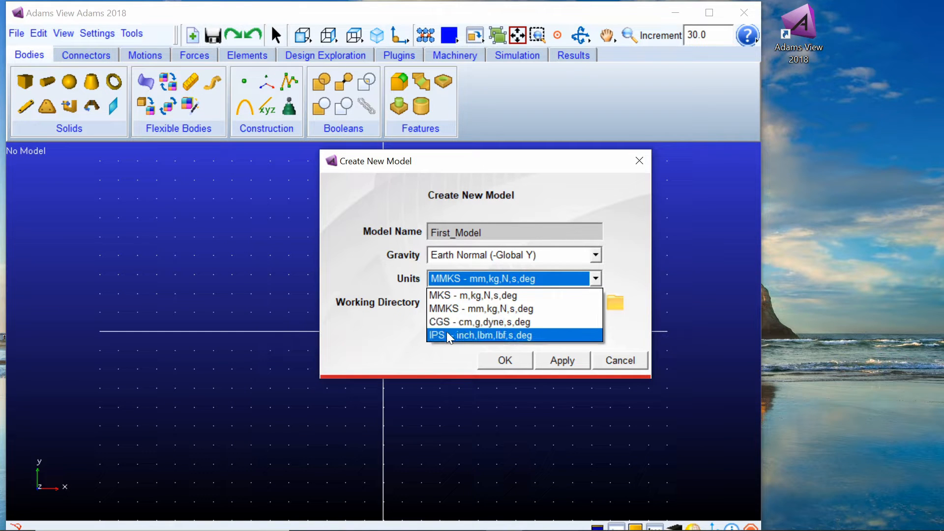
pyautogui.click(503, 307)
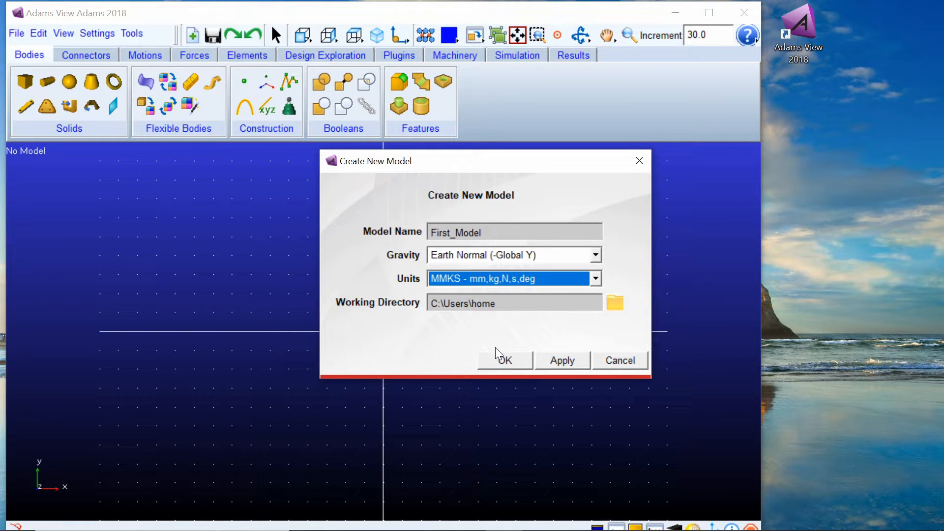
# Set the working directory to D:\Working Space ADAMS and create the model.
pyautogui.click(612, 310)
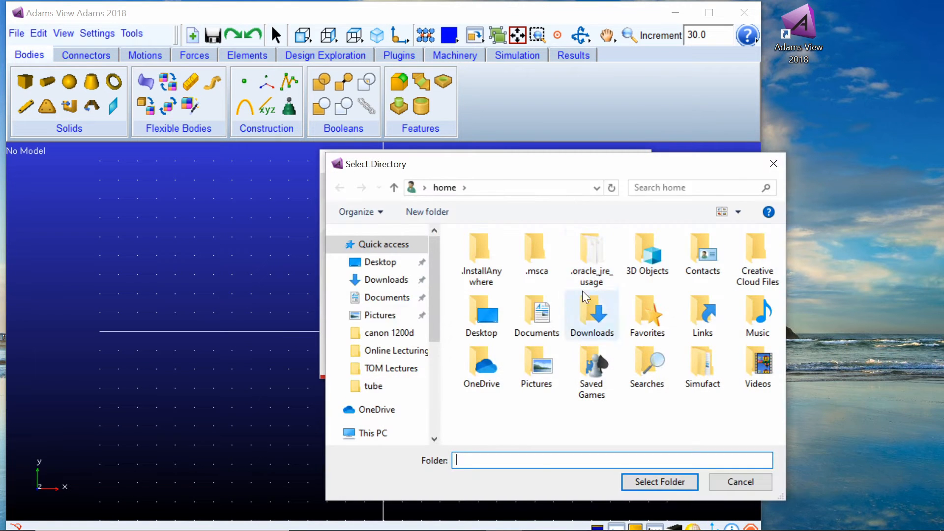
pyautogui.scroll(-4, 427, 374)
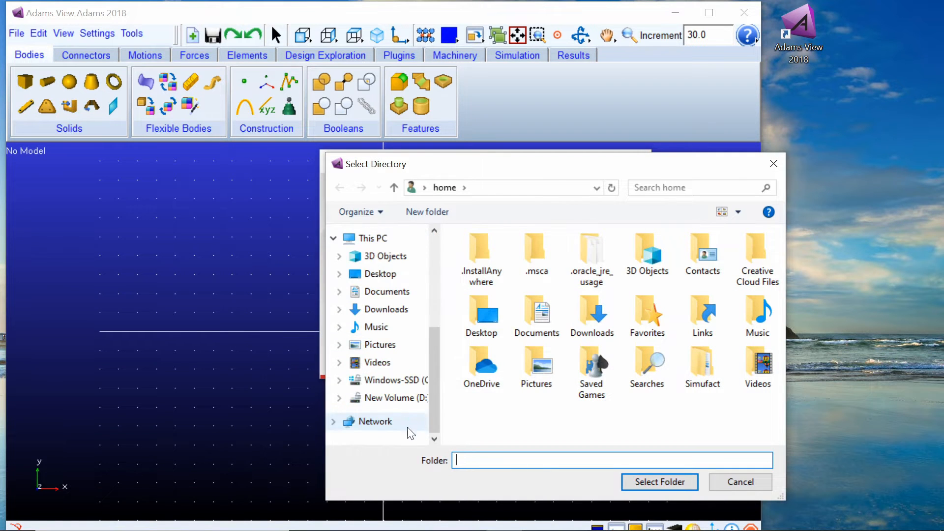
pyautogui.click(396, 398)
pyautogui.scroll(-1, 505, 393)
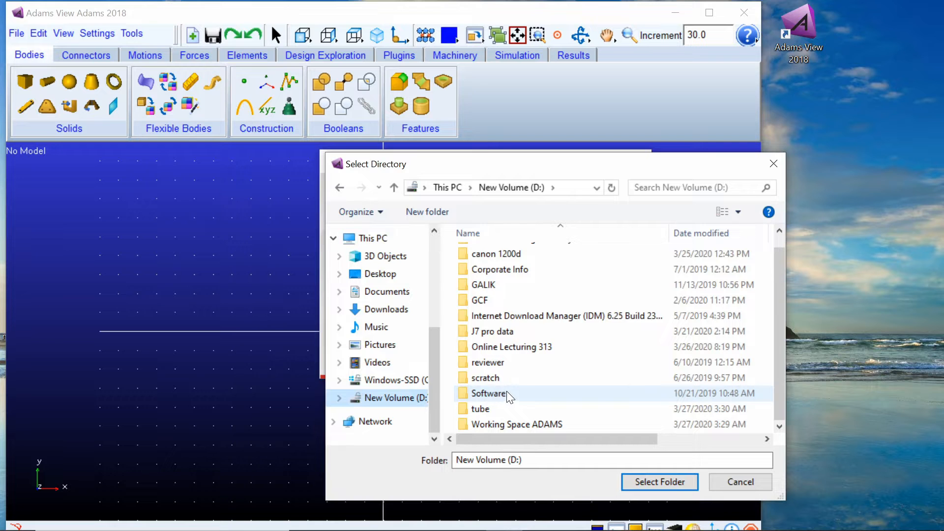
pyautogui.doubleClick(508, 424)
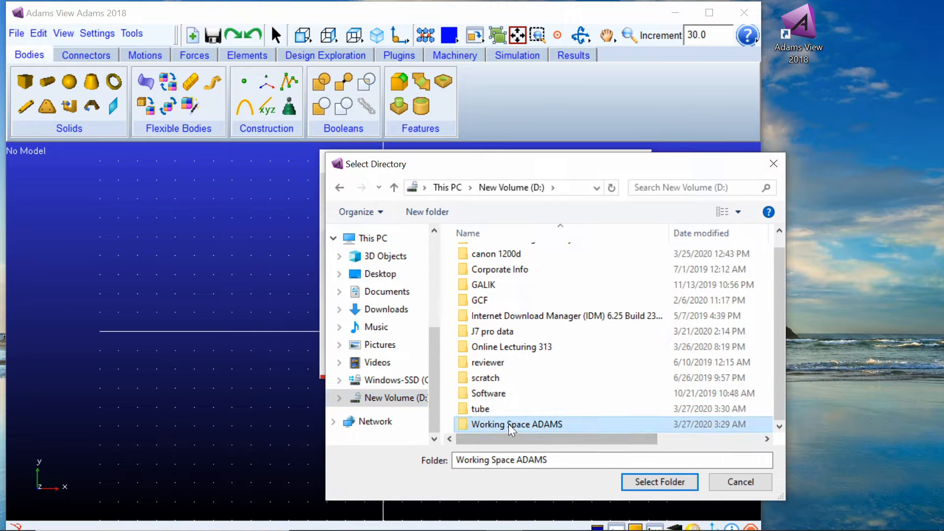
pyautogui.click(662, 482)
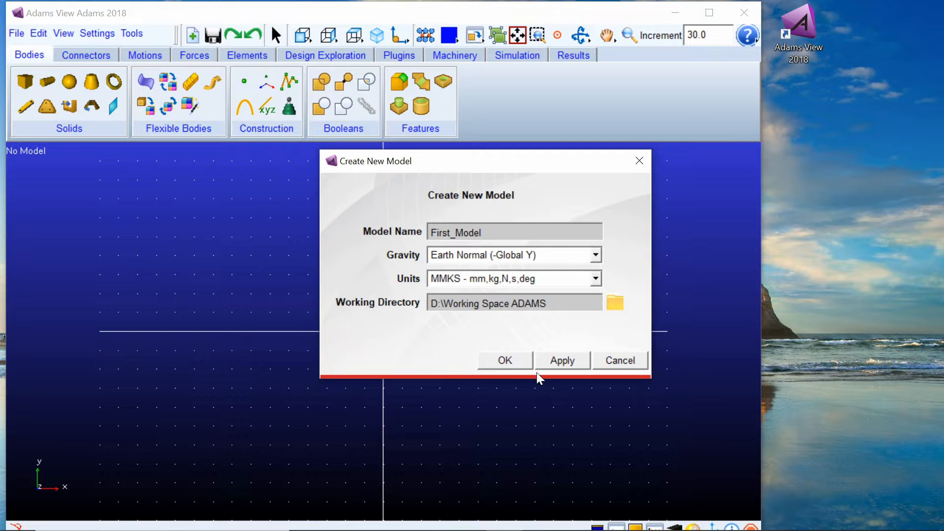
pyautogui.click(505, 360)
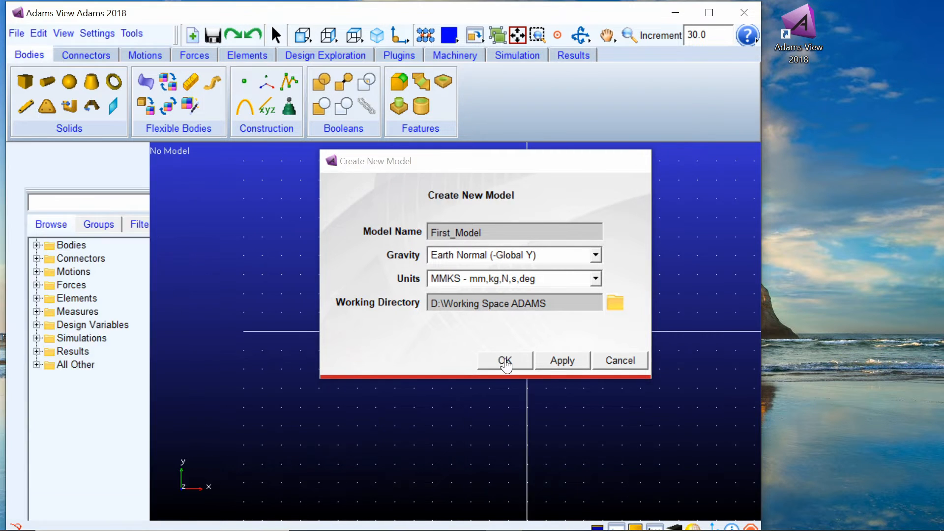
pyautogui.doubleClick(617, 12)
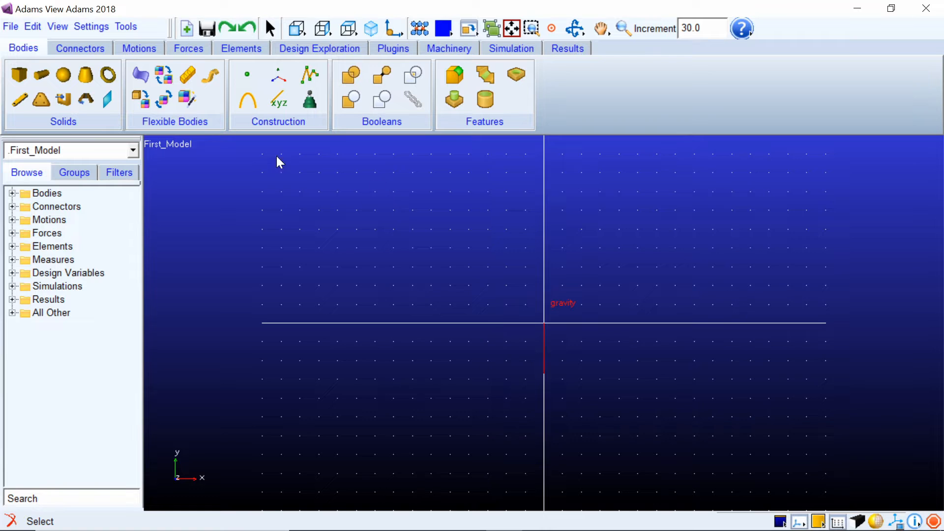
# Create a sphere as a new part with a 6.0 cm radius, centred on the grid's origin.
pyautogui.click(63, 79)
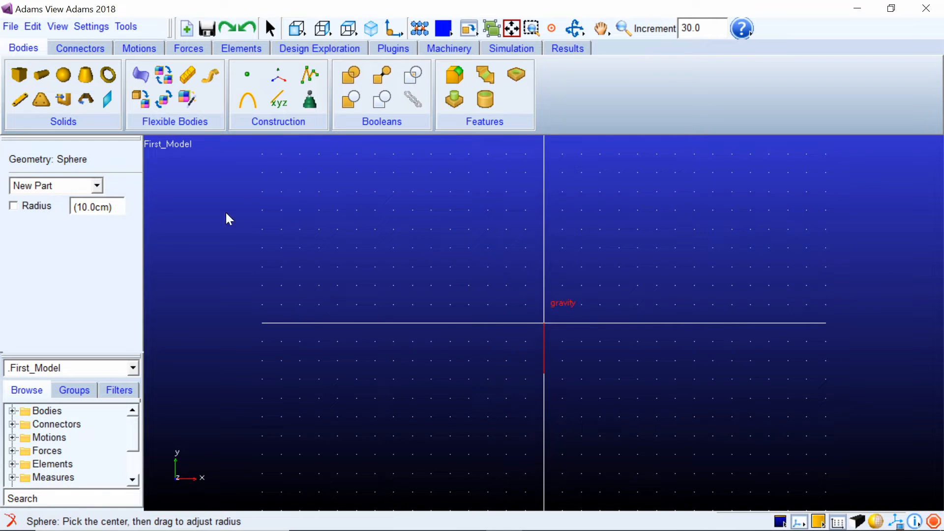
pyautogui.click(42, 185)
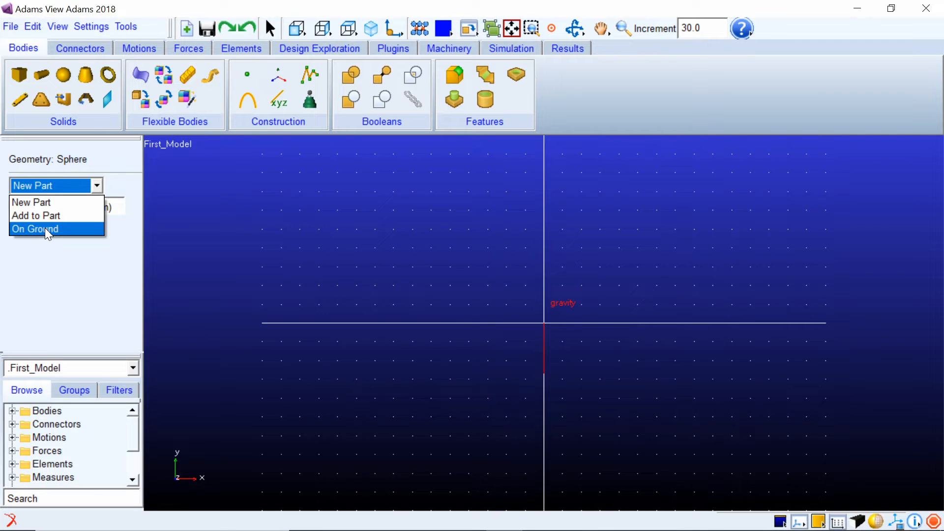
pyautogui.click(36, 203)
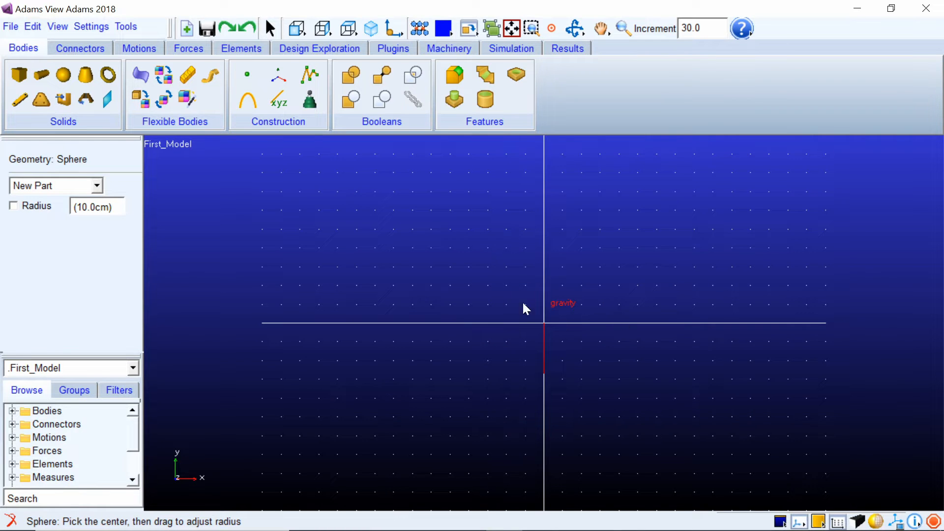
pyautogui.click(13, 205)
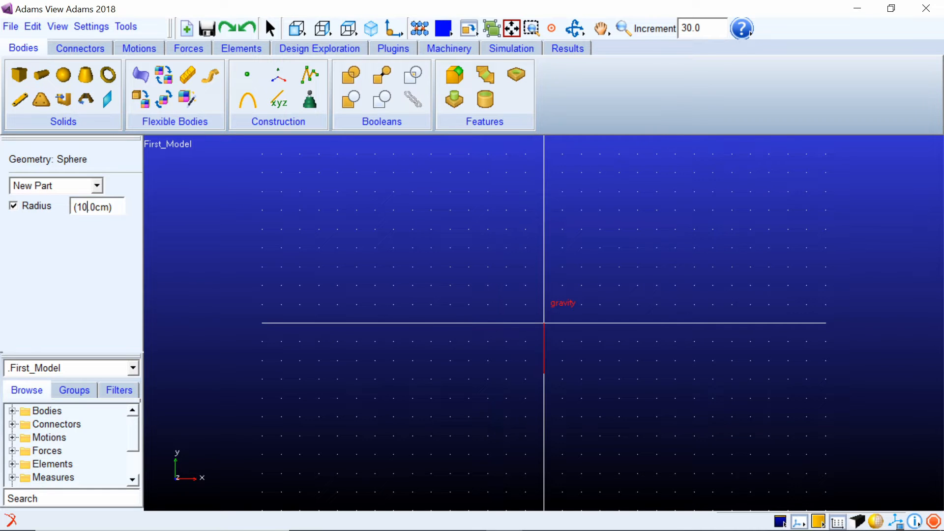
pyautogui.press('BackSpace')
pyautogui.press('BackSpace')
pyautogui.write('6')
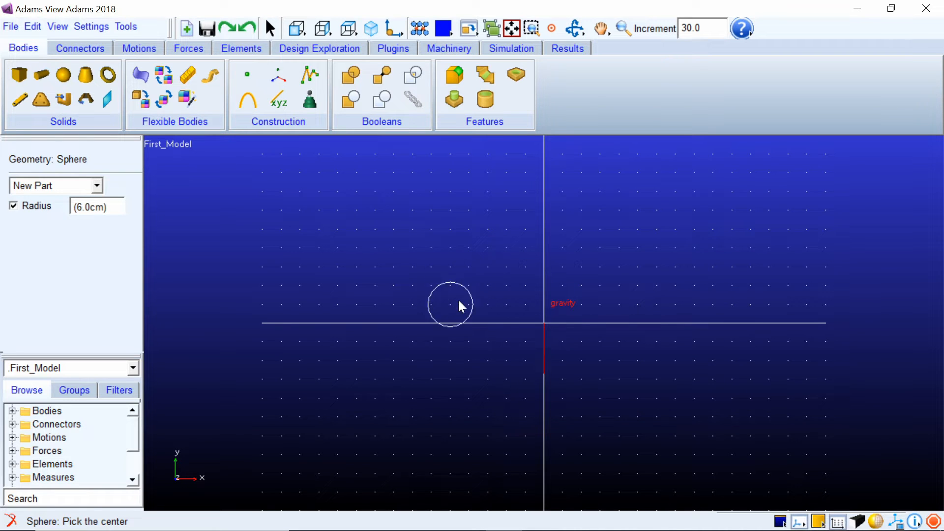
pyautogui.click(542, 332)
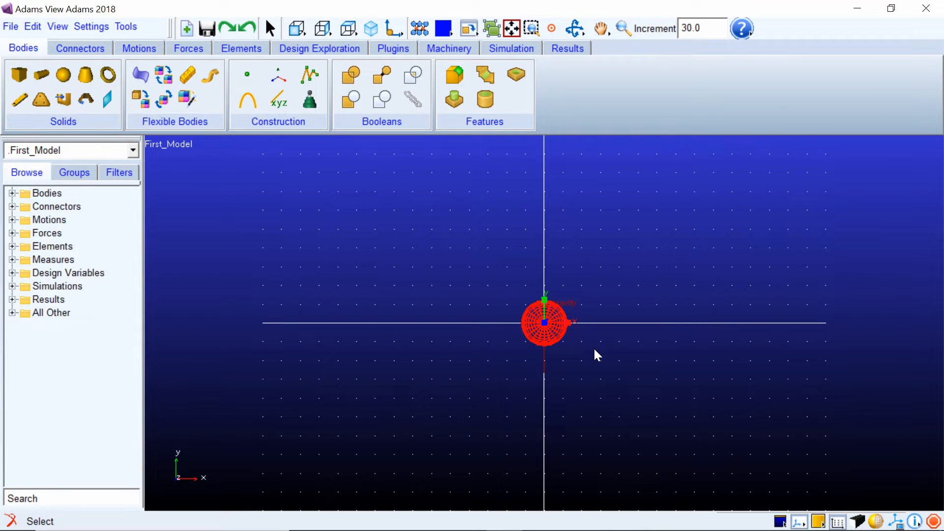
# Display the sphere shaded instead of wireframe and show it enlarged in the front view.
pyautogui.press('r')
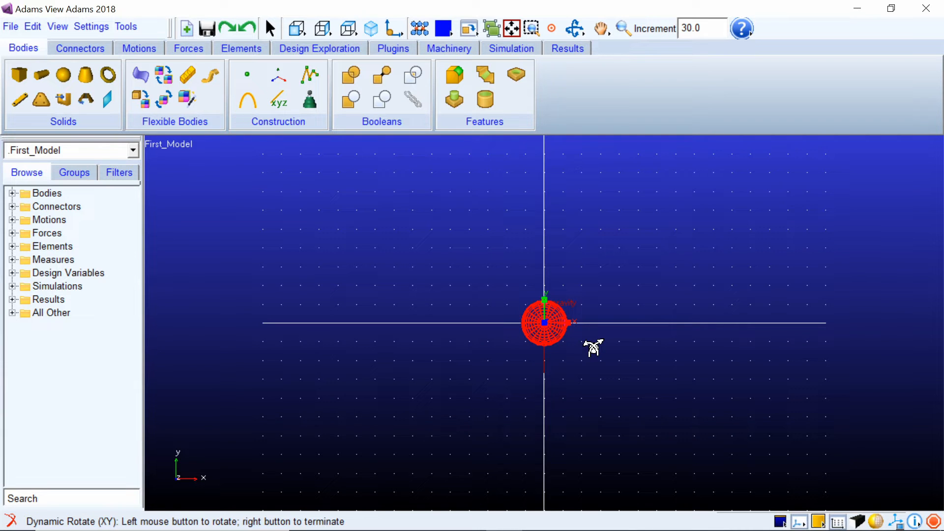
pyautogui.moveTo(628, 299); pyautogui.dragTo(470, 371)
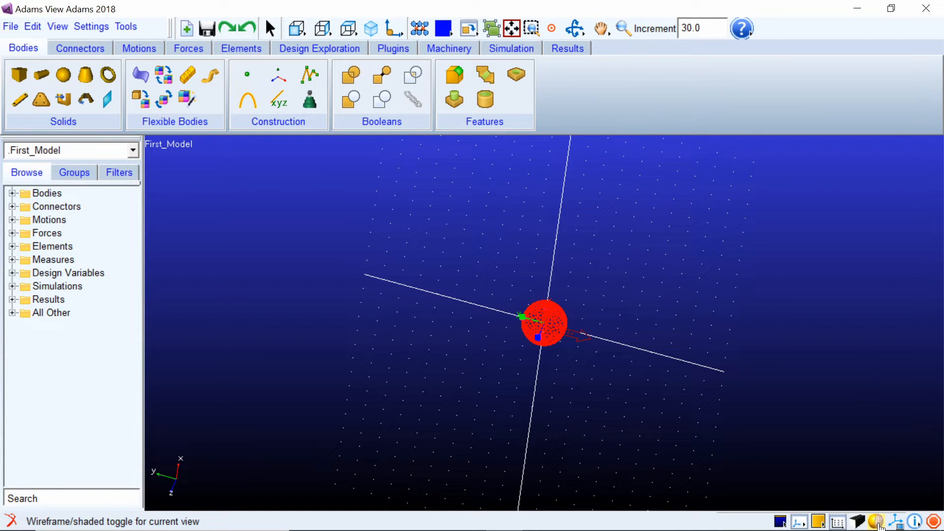
pyautogui.click(878, 522)
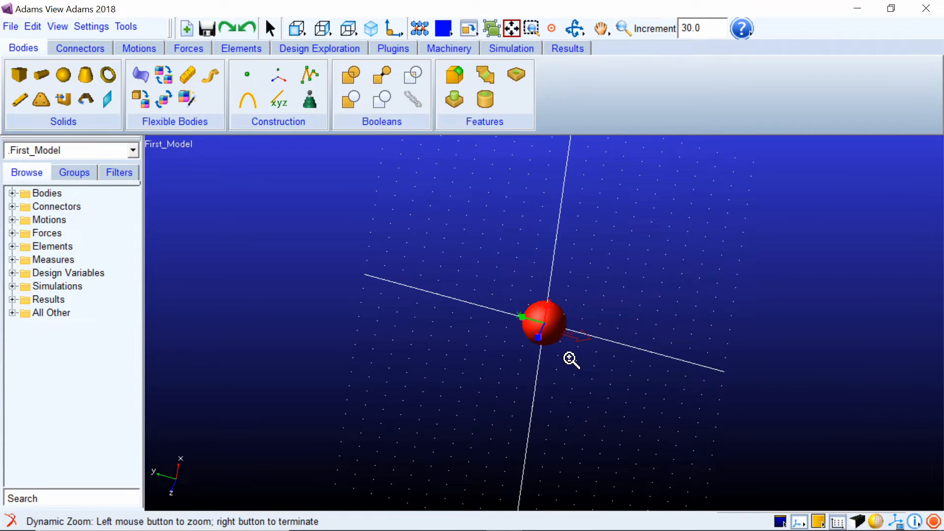
pyautogui.moveTo(570, 360); pyautogui.dragTo(575, 288)
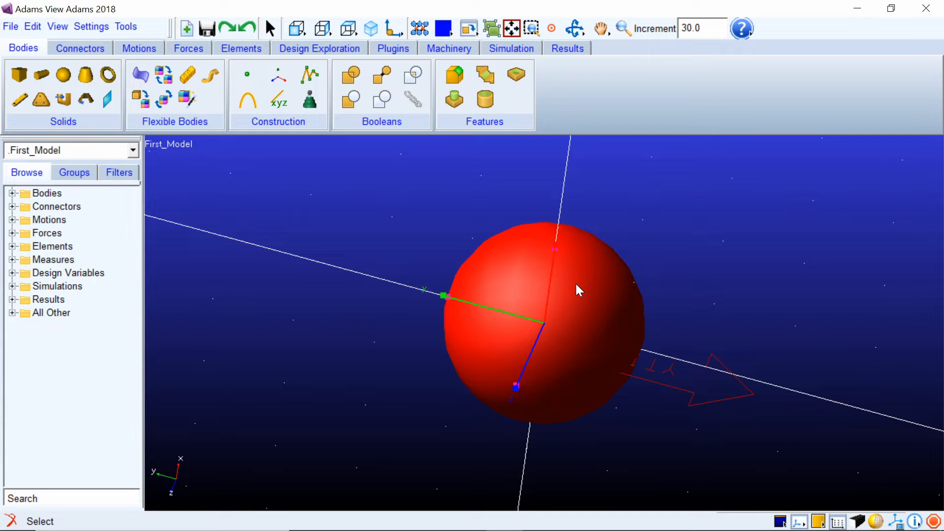
pyautogui.press('r')
pyautogui.moveTo(590, 297); pyautogui.dragTo(580, 353)
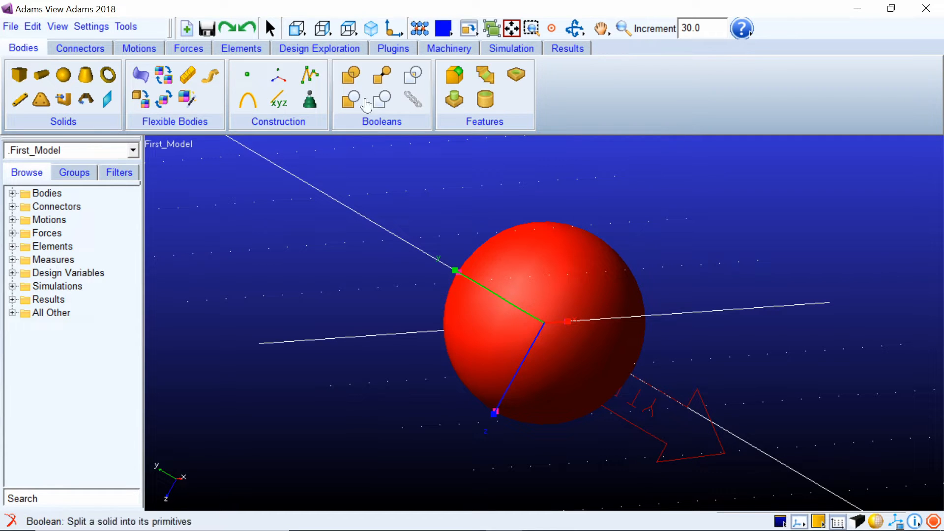
pyautogui.click(294, 34)
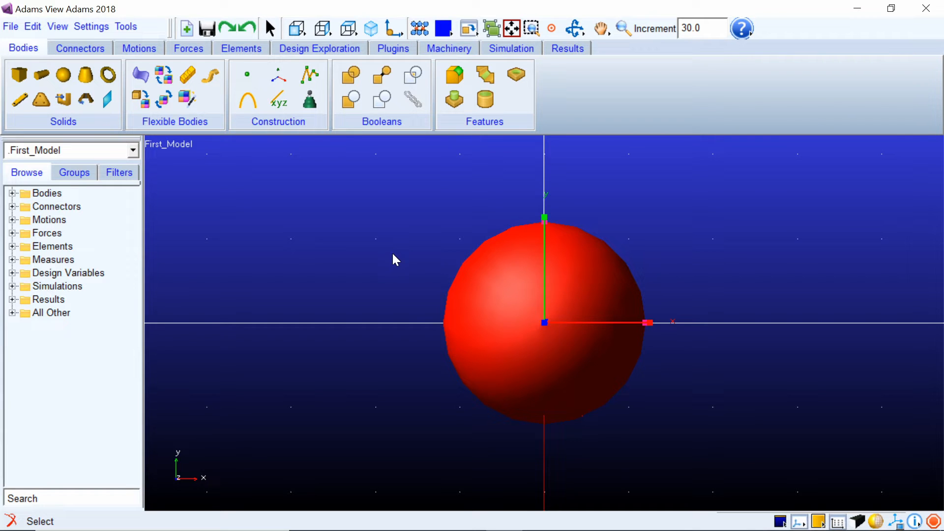
# Delete the sphere part PART_2 from the model's bodies.
pyautogui.rightClick(542, 327)
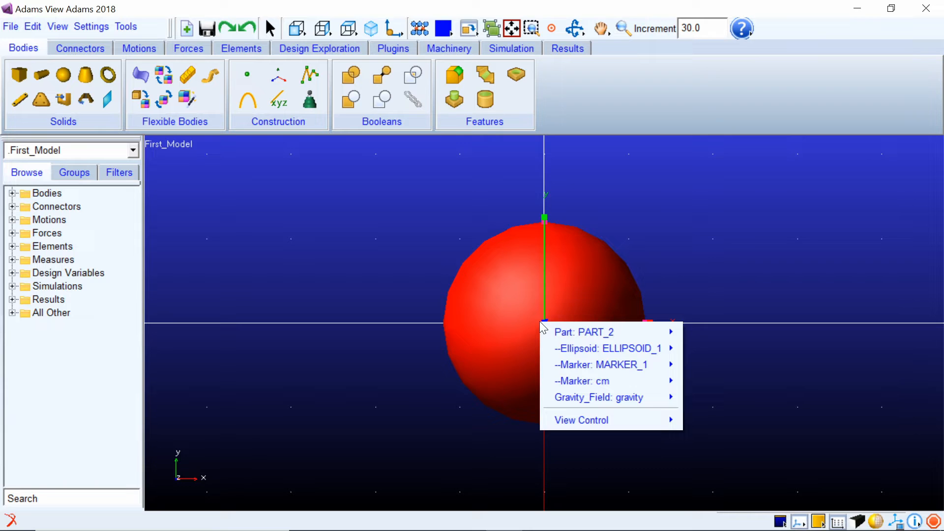
pyautogui.moveTo(555, 334)
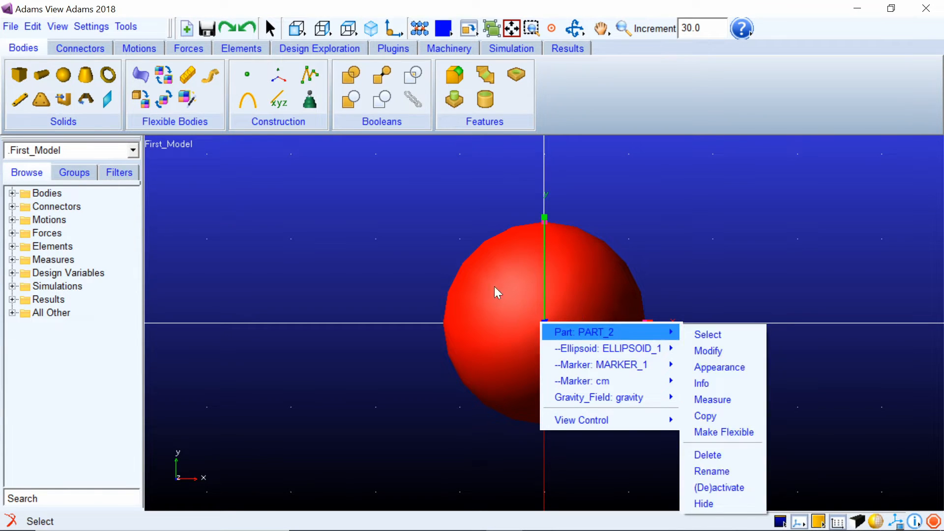
pyautogui.click(11, 193)
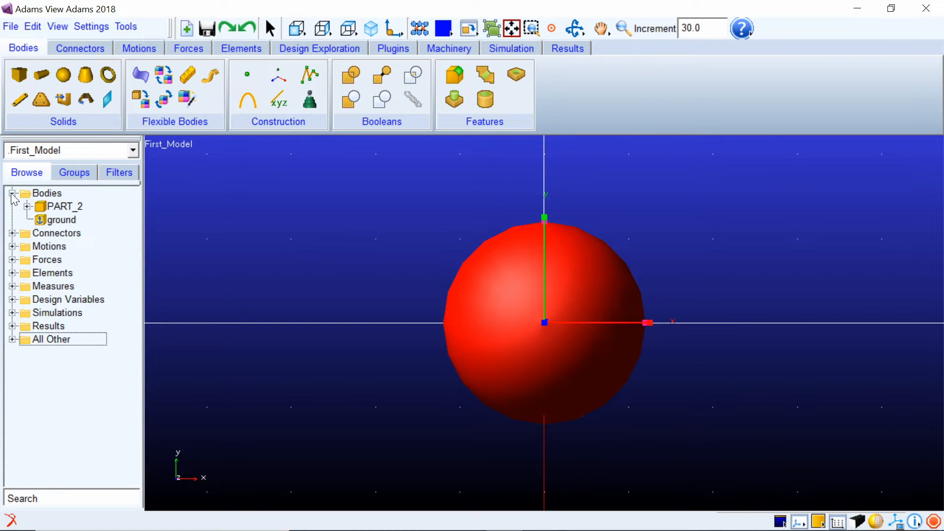
pyautogui.rightClick(59, 208)
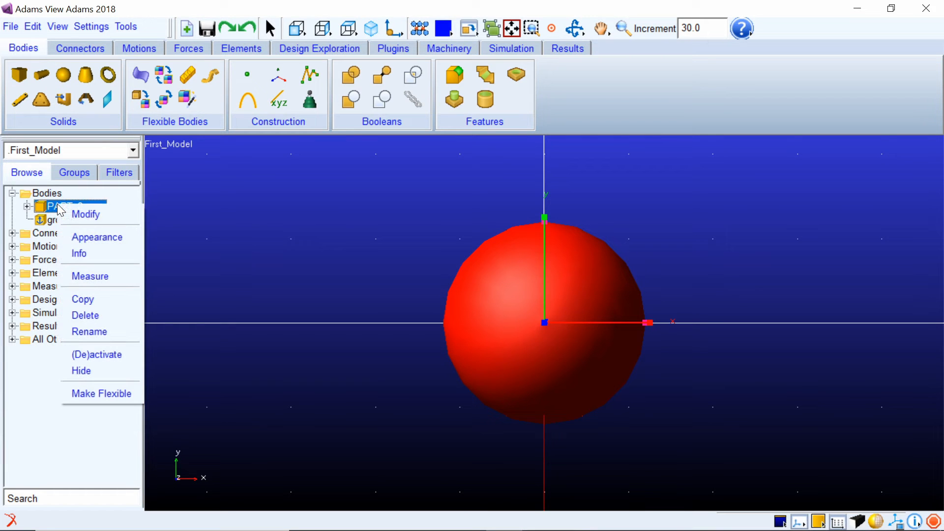
pyautogui.click(102, 316)
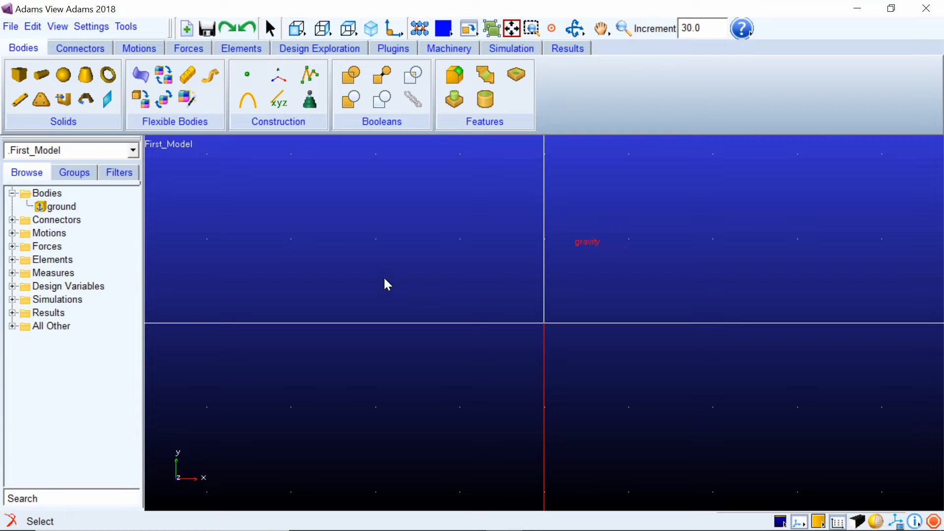
# Create a freehand cylinder as a new part, running horizontally across the vertical axis one grid row above the origin.
pyautogui.click(42, 80)
pyautogui.click(42, 82)
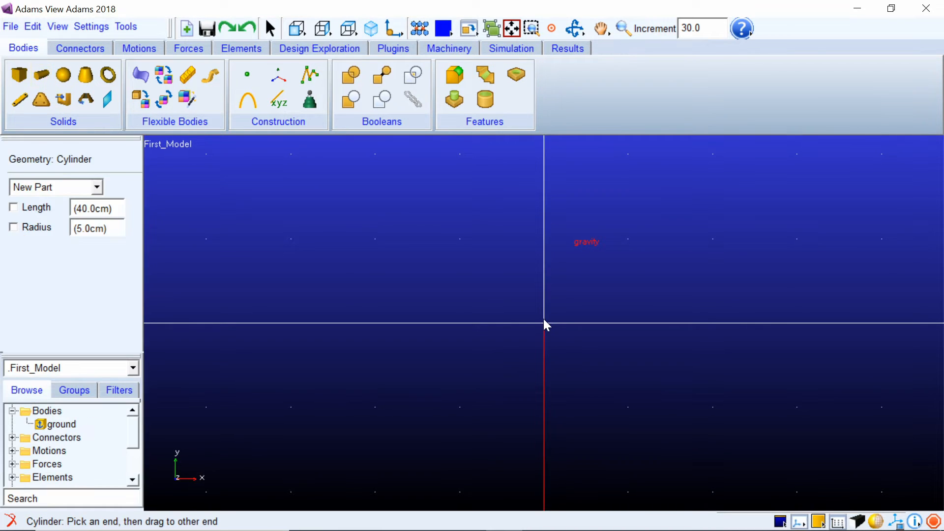
pyautogui.click(379, 237)
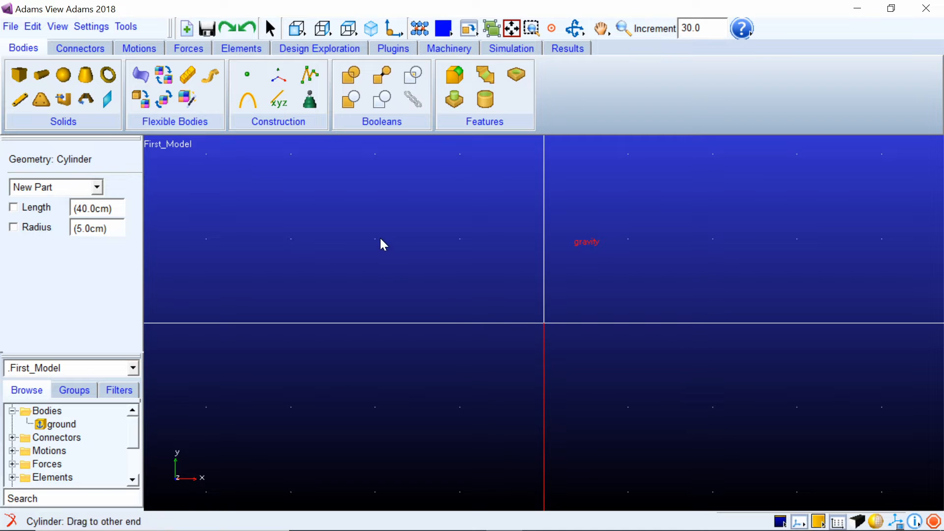
pyautogui.click(701, 260)
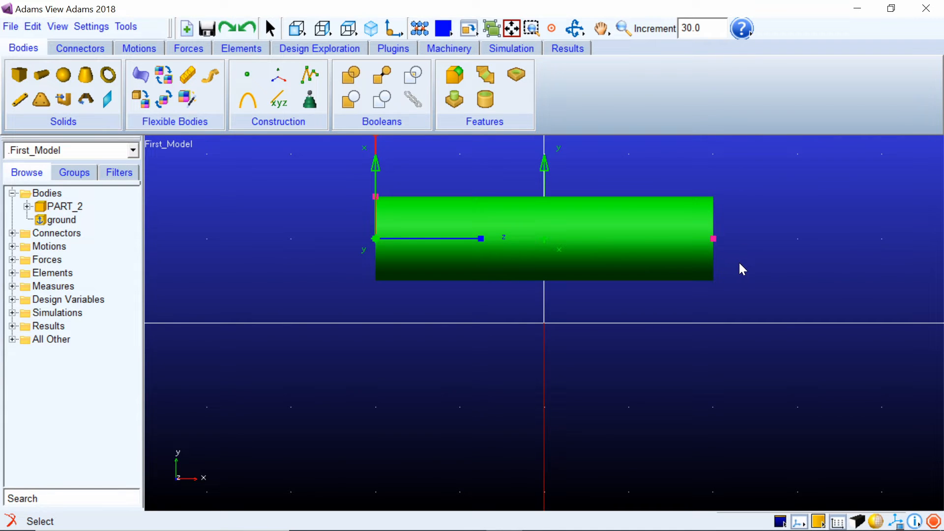
# Examine the cylinder by rotating it freely in 3D, then viewing it from the back, right and bottom.
pyautogui.press('r')
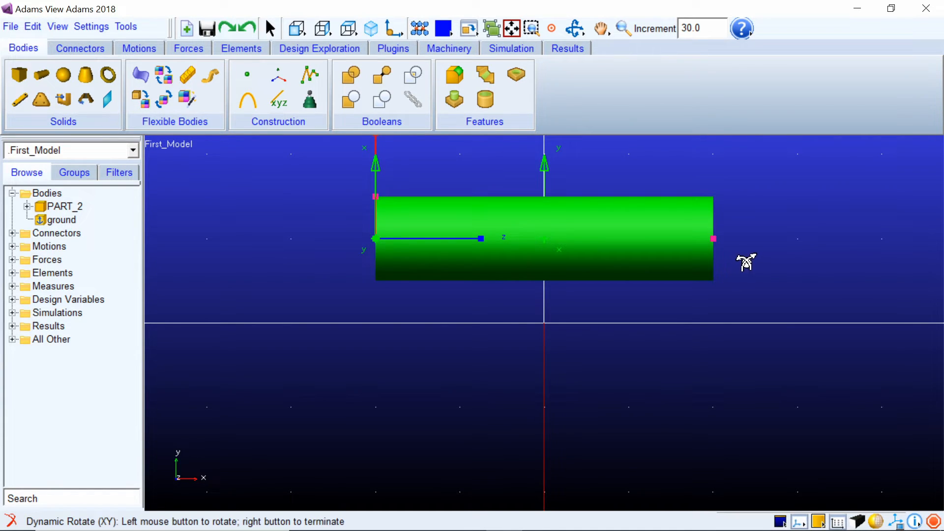
pyautogui.moveTo(744, 261); pyautogui.dragTo(631, 236)
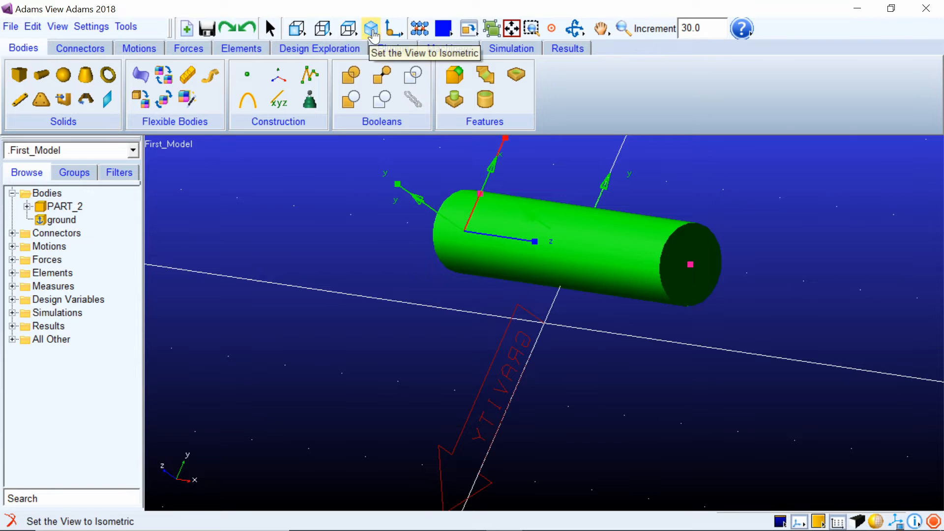
pyautogui.rightClick(296, 36)
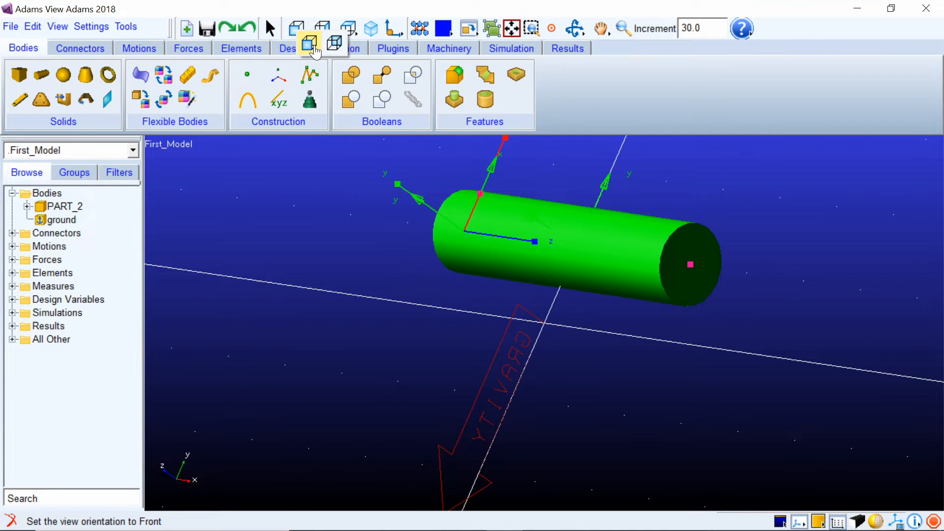
pyautogui.click(333, 44)
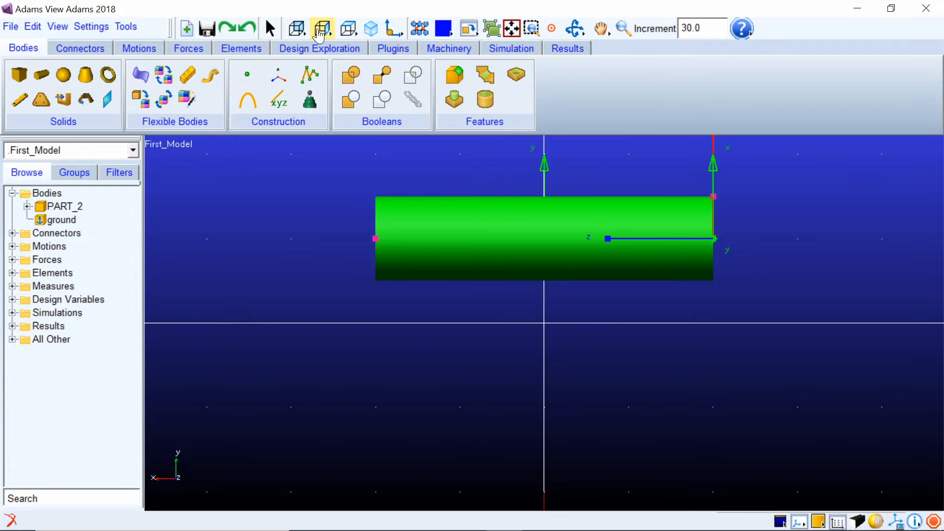
pyautogui.rightClick(324, 37)
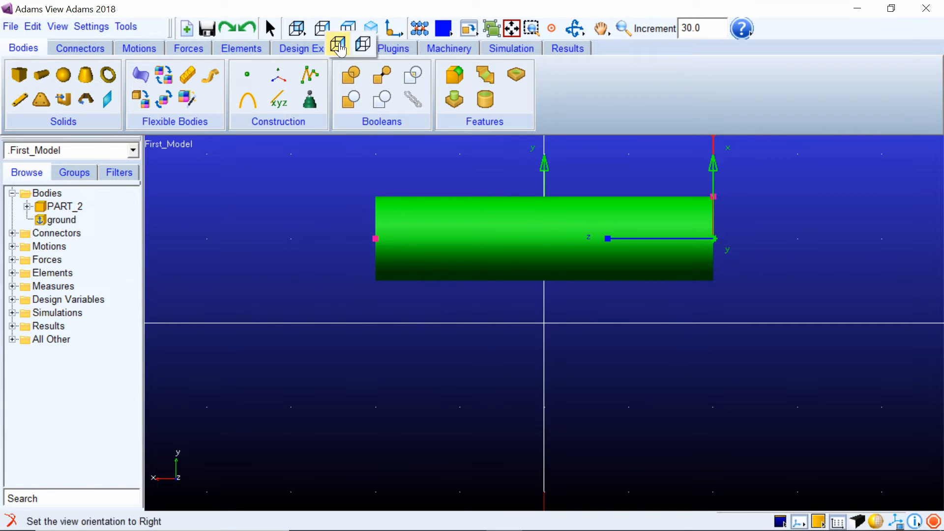
pyautogui.click(338, 45)
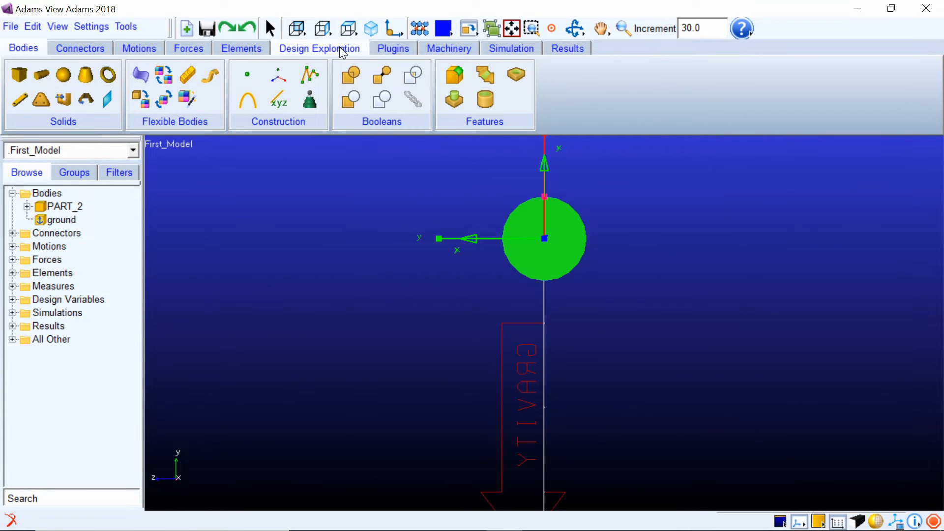
pyautogui.rightClick(349, 31)
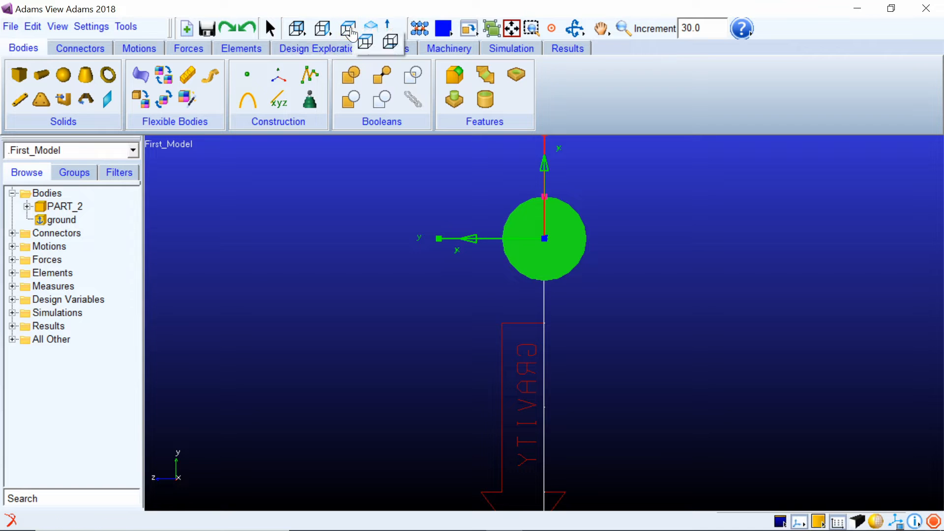
pyautogui.click(389, 42)
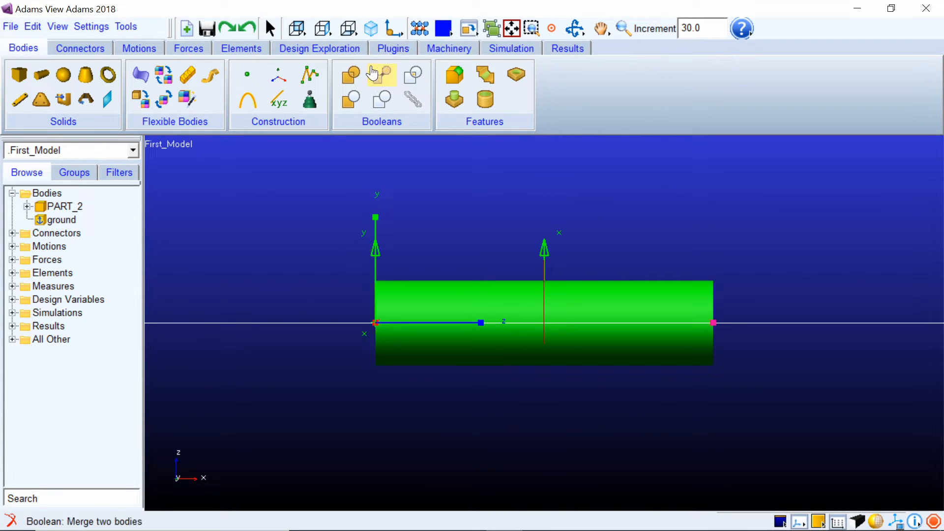
# Examine the cylinder in the isometric, front and right views.
pyautogui.click(371, 30)
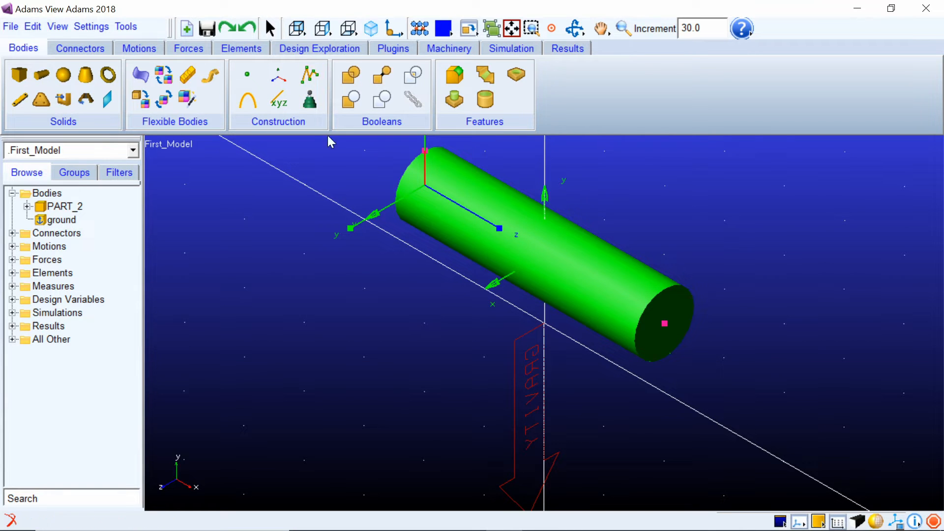
pyautogui.rightClick(296, 28)
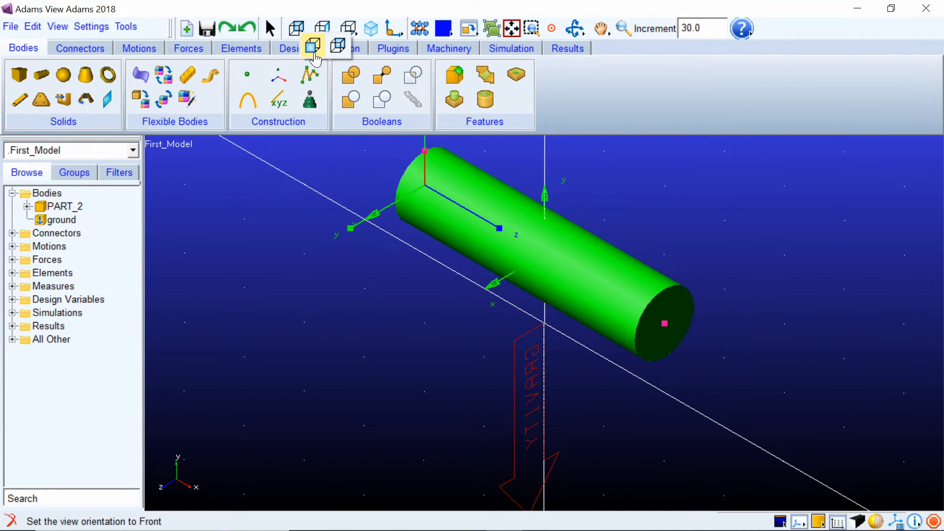
pyautogui.click(314, 47)
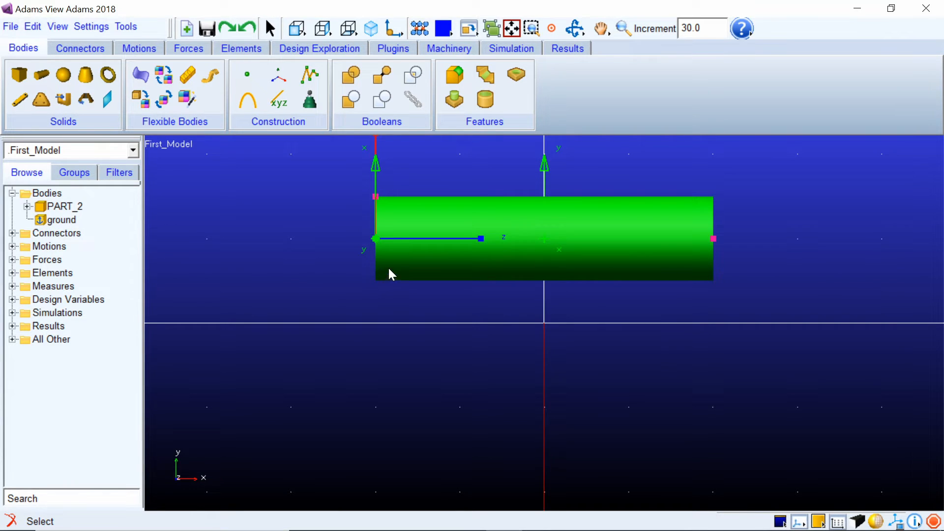
pyautogui.click(322, 30)
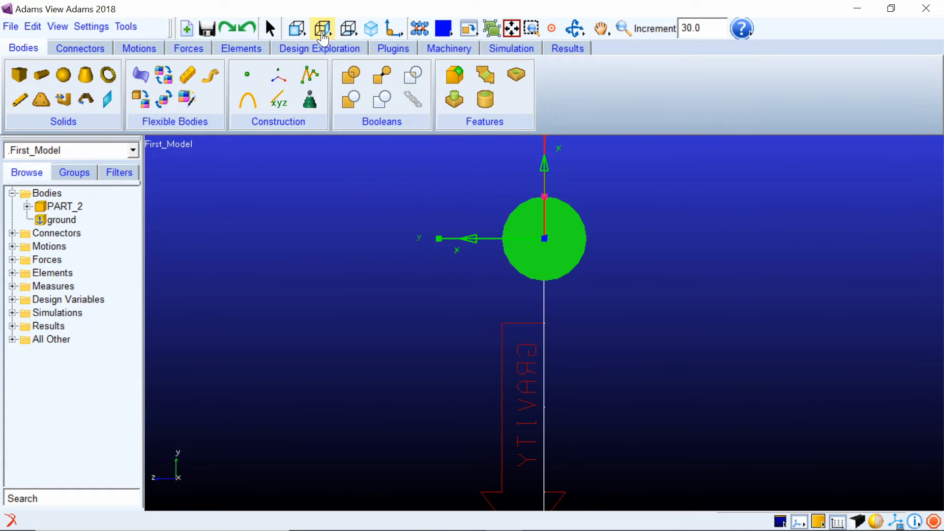
# Return to the front view and delete the cylinder part from the model.
pyautogui.hotkey('shift', 'f')
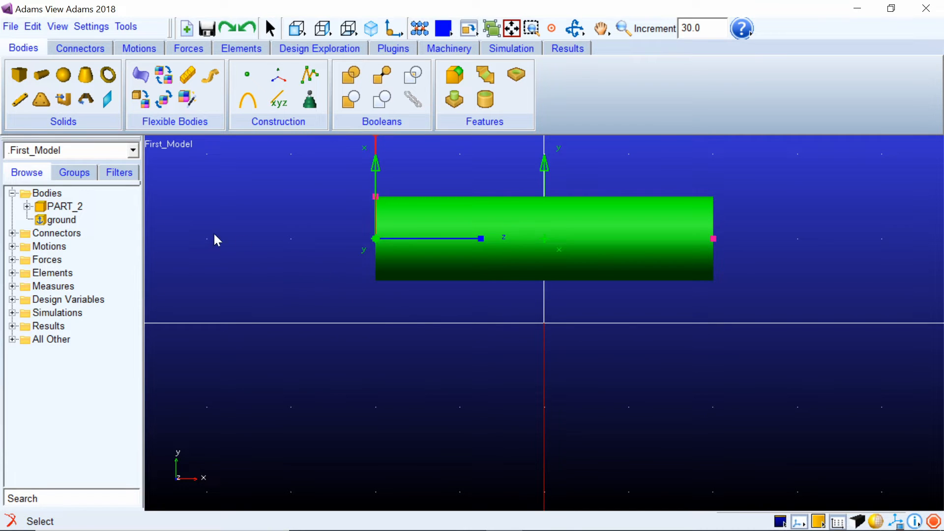
pyautogui.rightClick(64, 206)
pyautogui.click(92, 313)
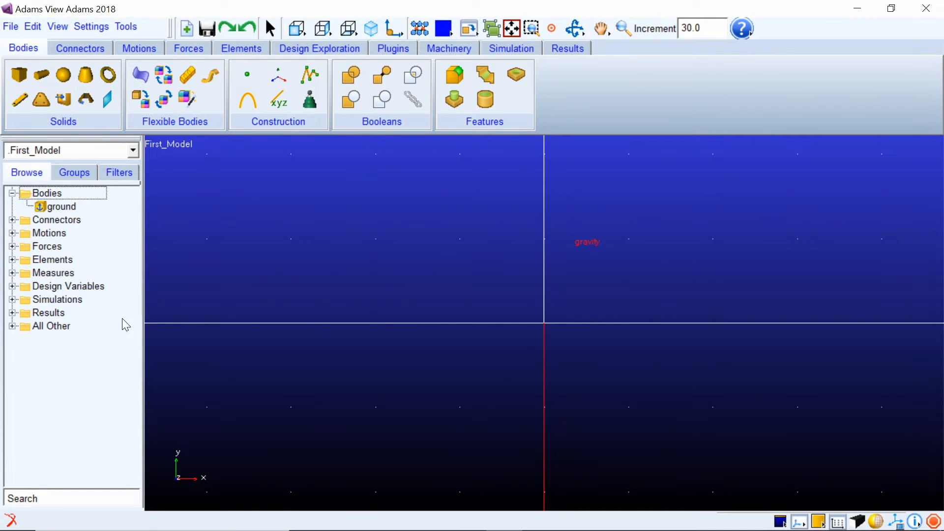
# Create a box as a new part with length, height and depth fixed at 20.0 cm, centred on the origin in the front view.
pyautogui.click(18, 77)
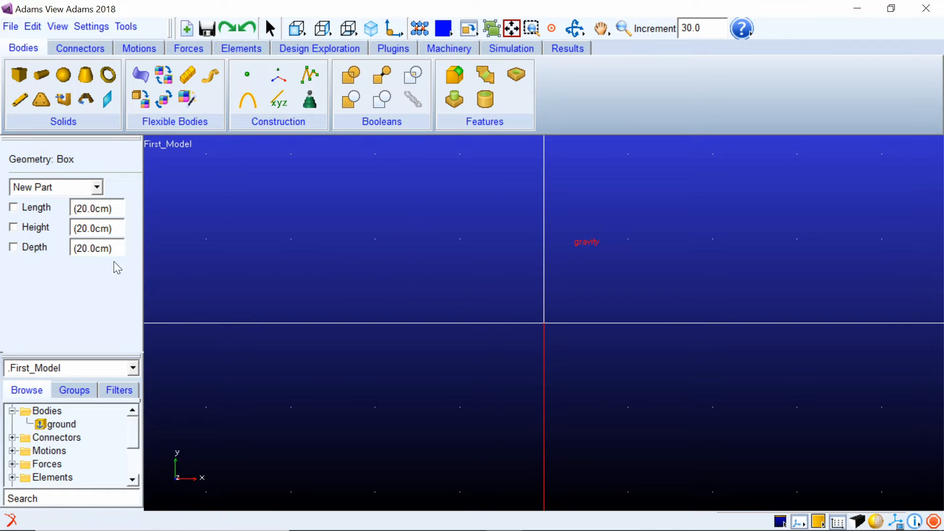
pyautogui.click(13, 247)
pyautogui.click(13, 227)
pyautogui.click(13, 207)
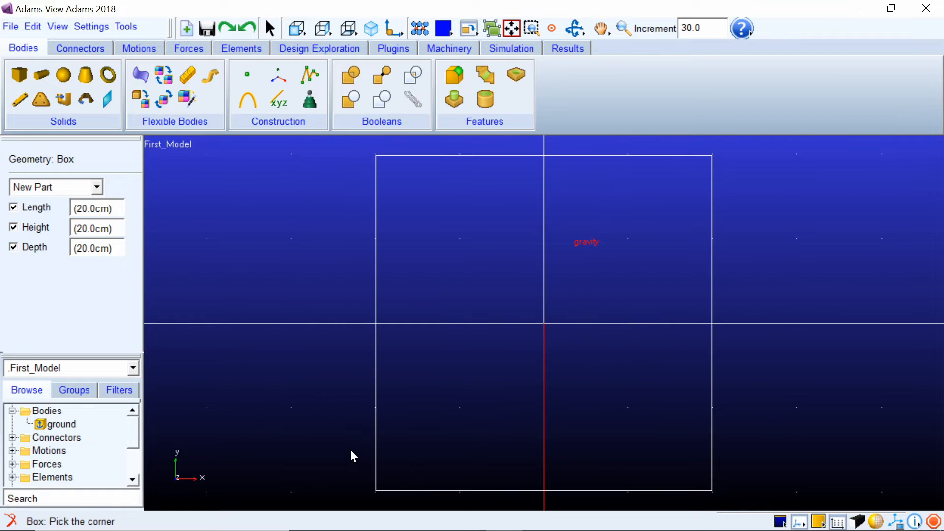
pyautogui.click(371, 456)
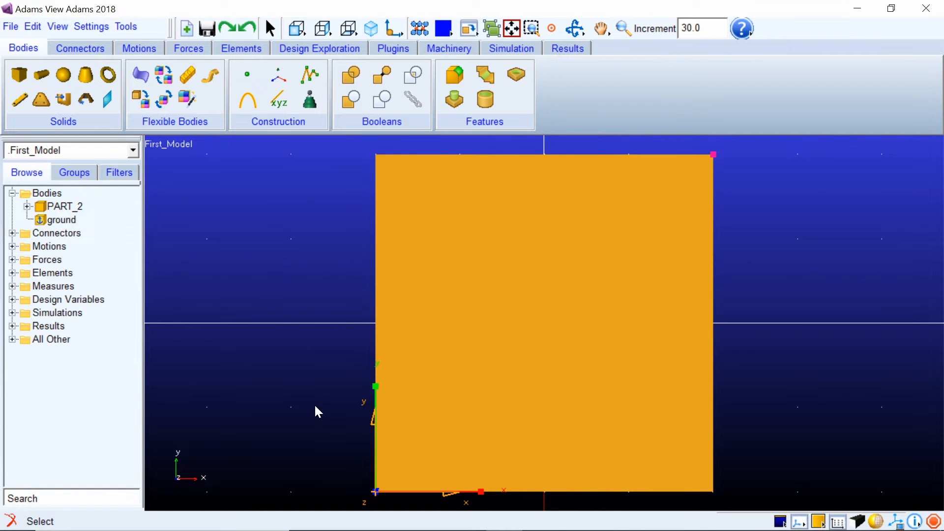
# Rotate the view to look at the box in 3D, and delete the box part.
pyautogui.press('r')
pyautogui.moveTo(320, 420); pyautogui.dragTo(361, 382)
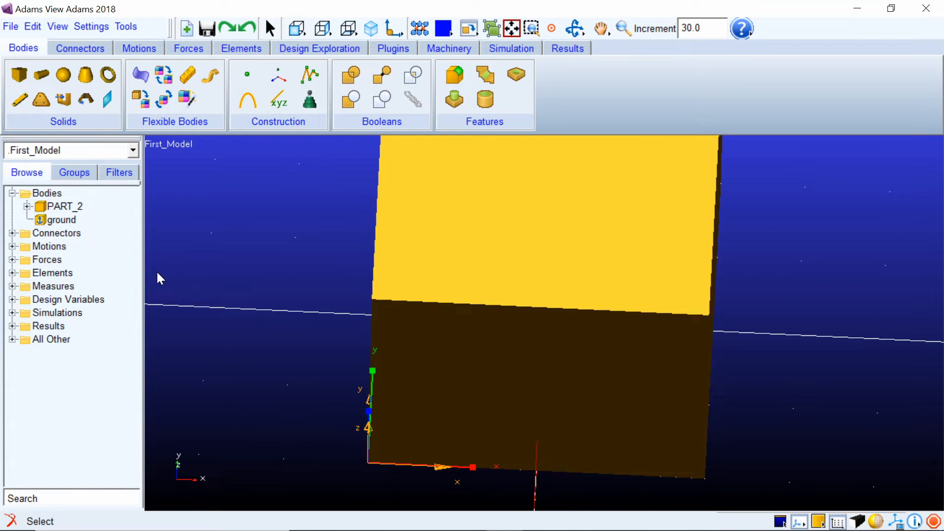
pyautogui.rightClick(59, 208)
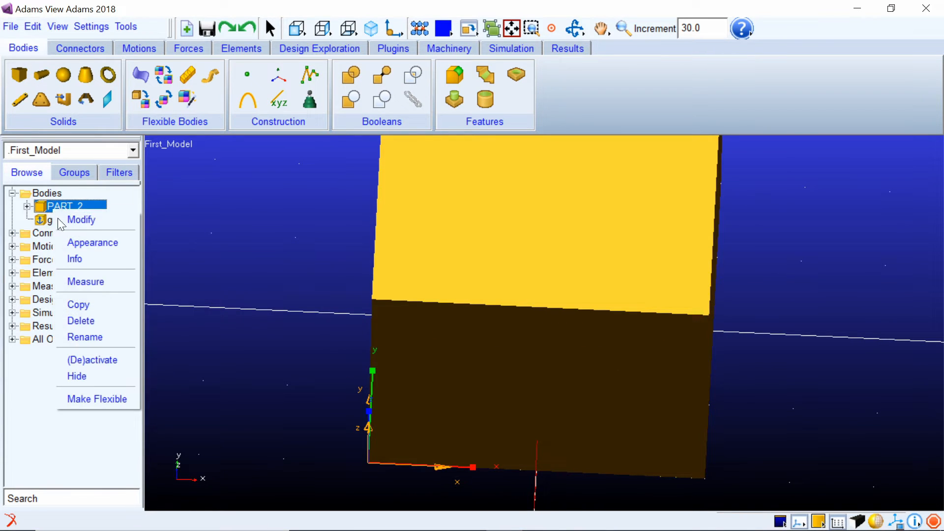
pyautogui.click(84, 320)
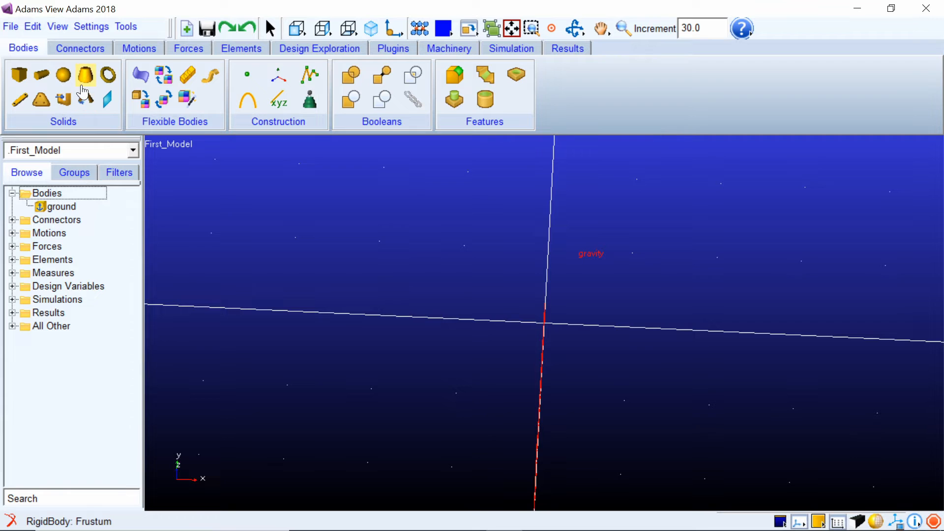
# Create a horizontal link as a new part, 40.0 cm long, 4.0 cm wide and 2.0 cm deep, starting one grid point up and left of the origin.
pyautogui.click(20, 101)
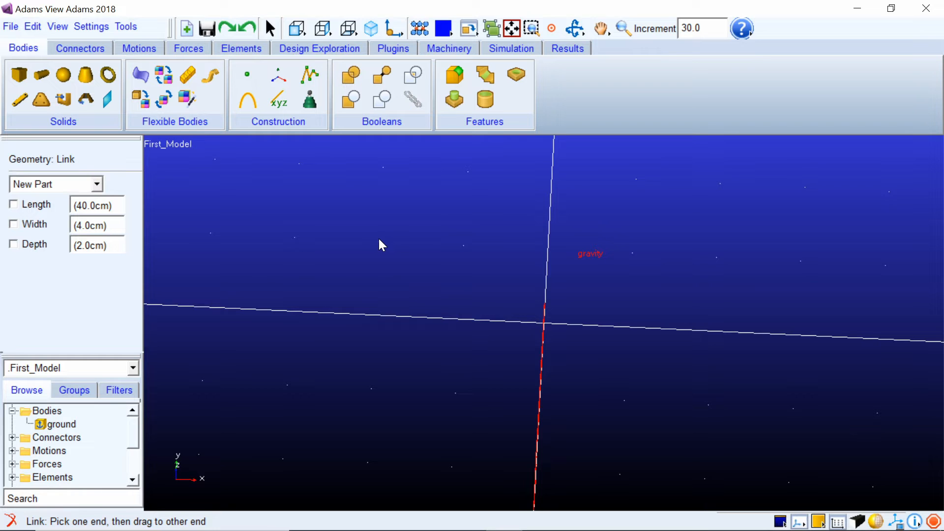
pyautogui.click(297, 28)
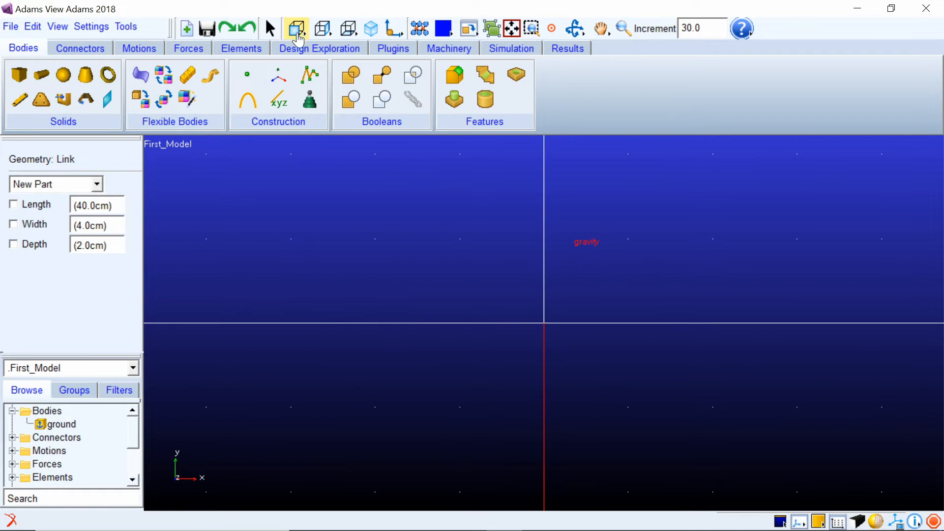
pyautogui.click(13, 204)
pyautogui.click(13, 223)
pyautogui.click(13, 244)
pyautogui.click(459, 239)
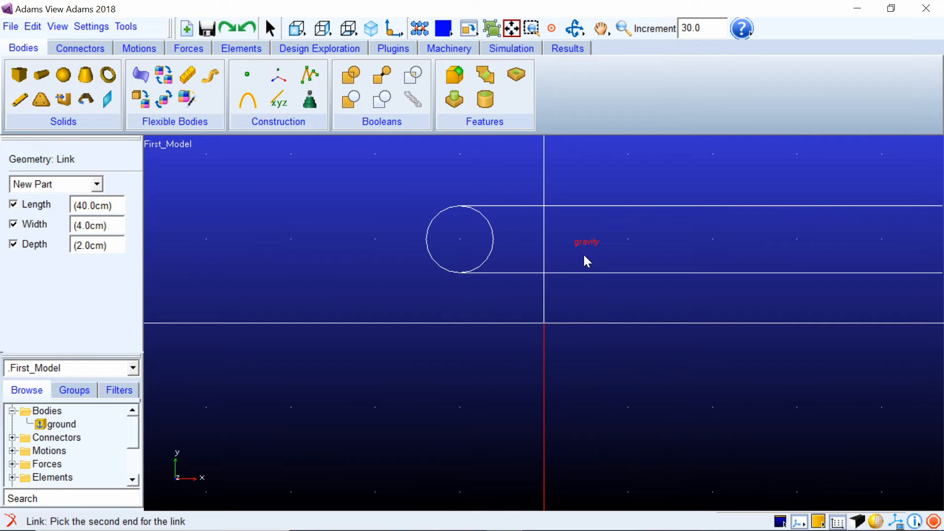
pyautogui.click(654, 257)
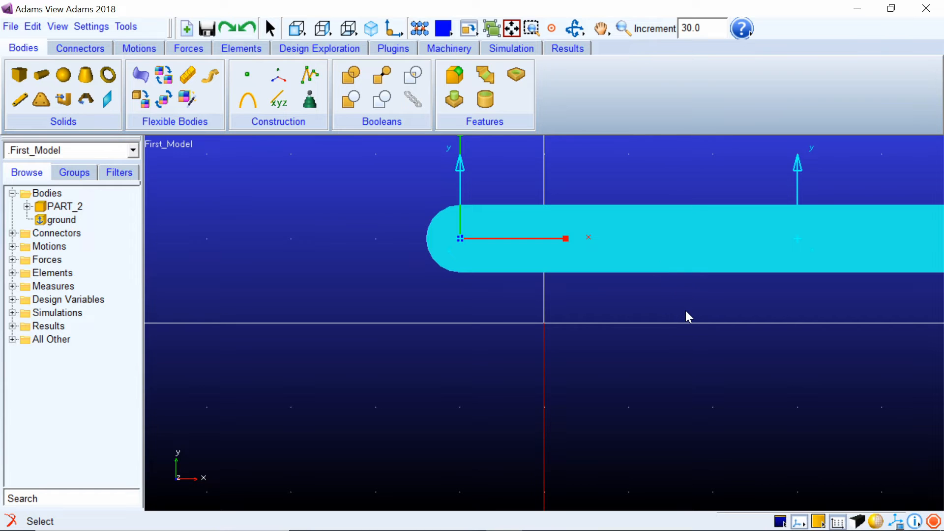
# View the whole link in 3D, delete the link part and restore the front view.
pyautogui.press('z')
pyautogui.moveTo(685, 312); pyautogui.dragTo(668, 364)
pyautogui.press('r')
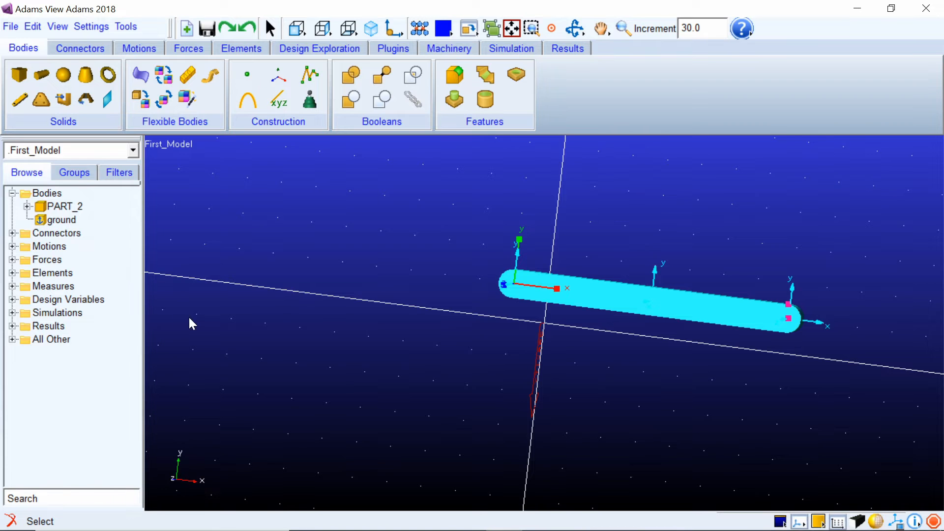
pyautogui.rightClick(63, 207)
pyautogui.click(96, 317)
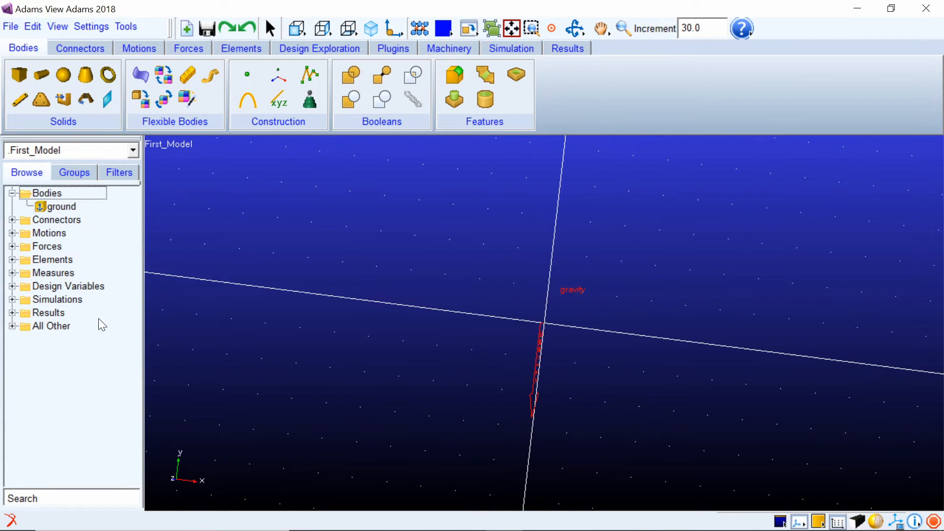
pyautogui.click(297, 28)
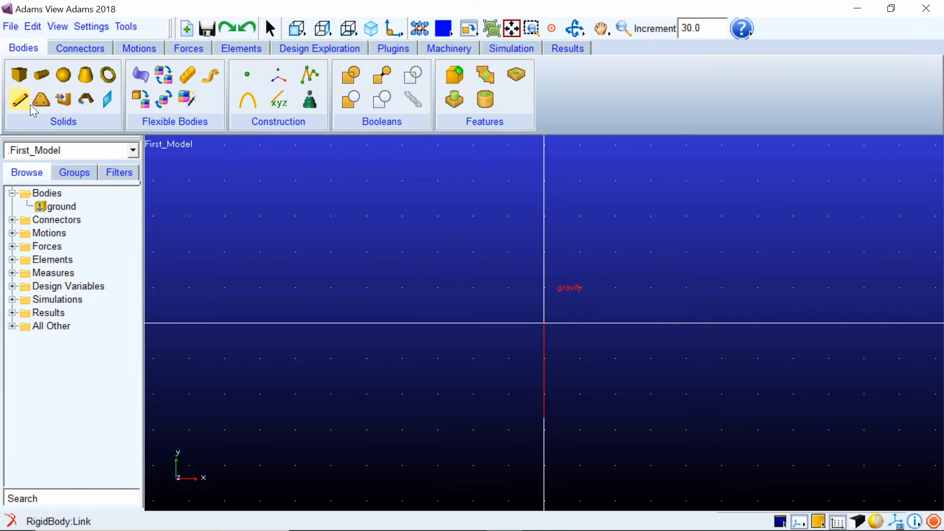
# Create a horizontal frustum as a new part, ten grid spaces long, with bottom radius fixed at 10.0 cm and top radius at 5.0 cm.
pyautogui.click(86, 83)
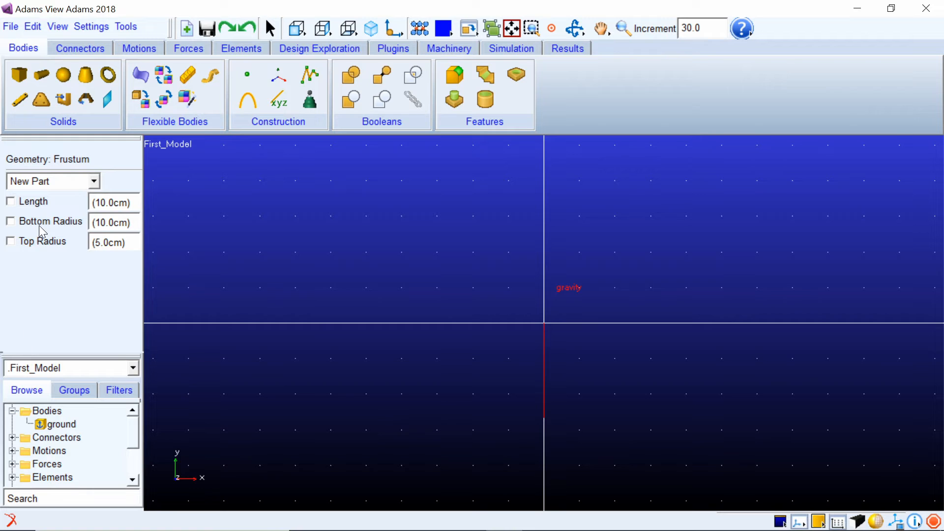
pyautogui.click(10, 221)
pyautogui.click(10, 241)
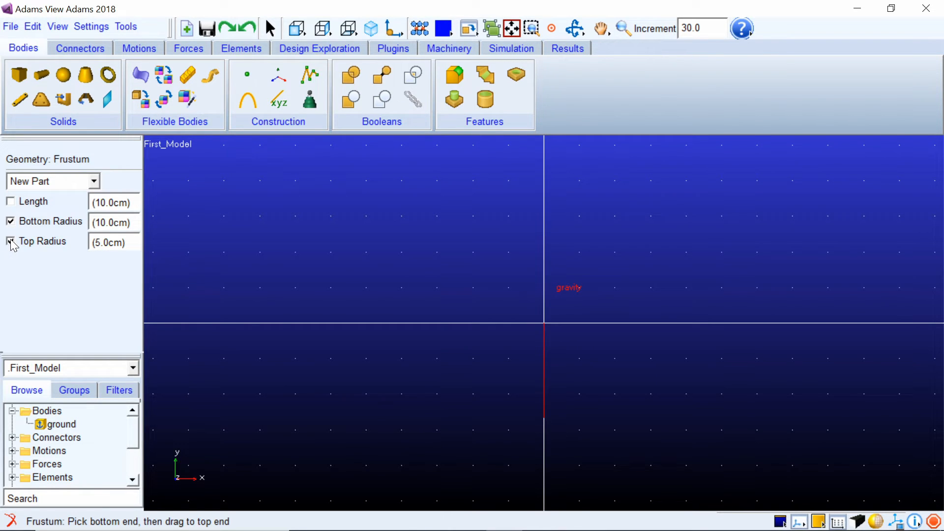
pyautogui.moveTo(434, 277); pyautogui.dragTo(788, 288)
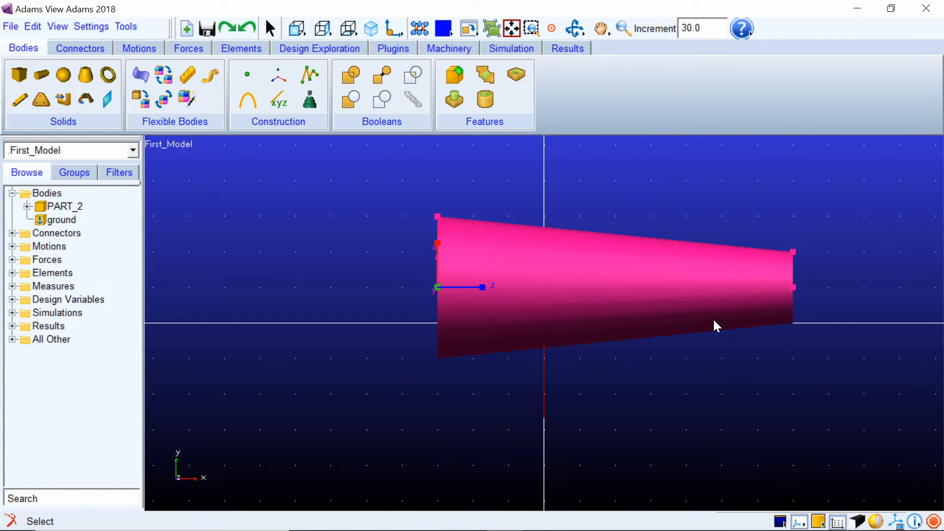
# Rotate the view to look at the frustum in 3D, and delete the frustum part.
pyautogui.press('r')
pyautogui.moveTo(723, 335); pyautogui.dragTo(620, 342)
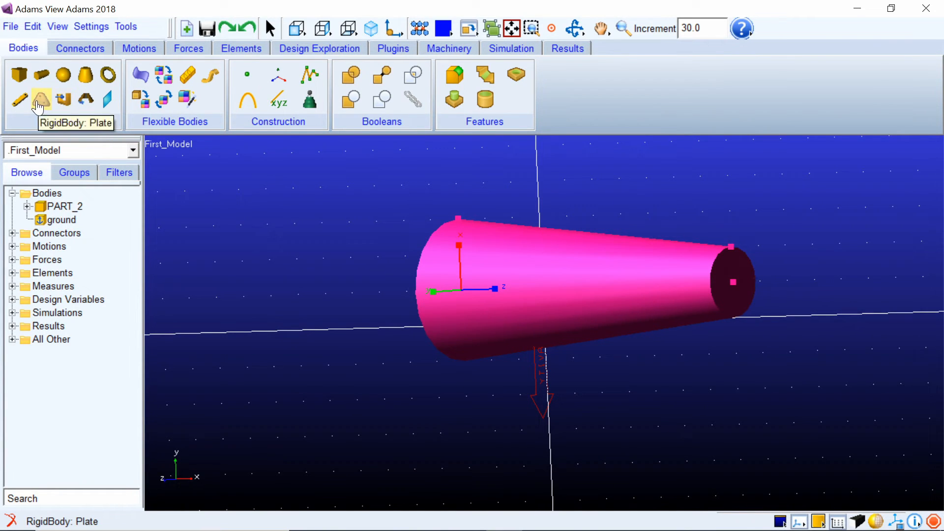
pyautogui.rightClick(62, 206)
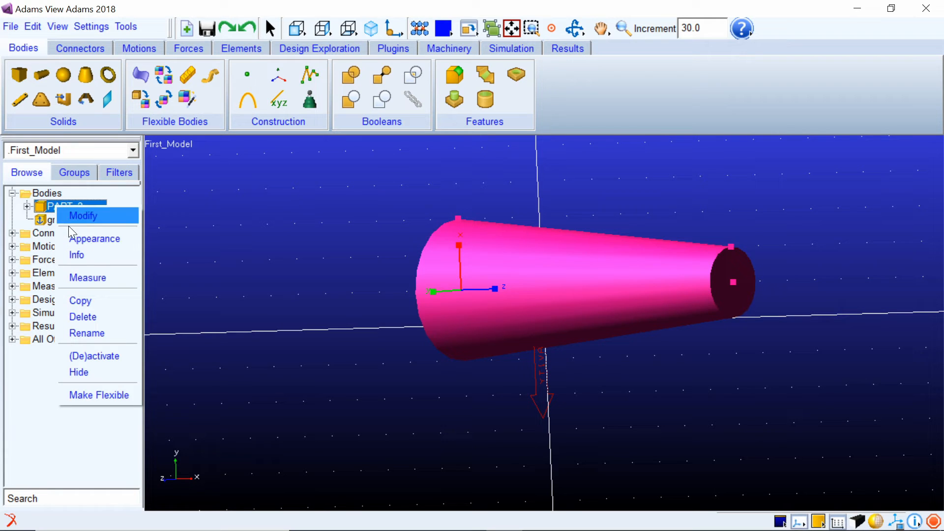
pyautogui.click(99, 316)
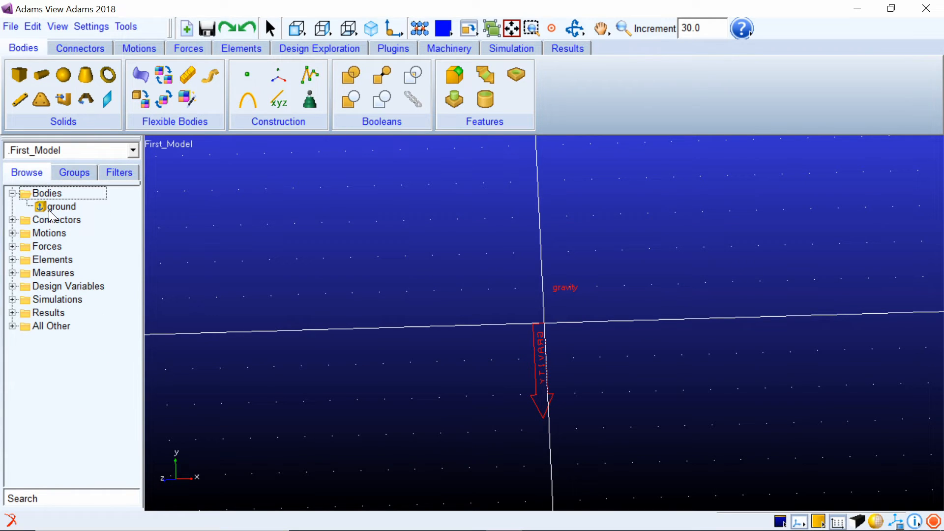
# Create a horizontal cylinder as a new part above the origin, and restore the front view.
pyautogui.click(41, 99)
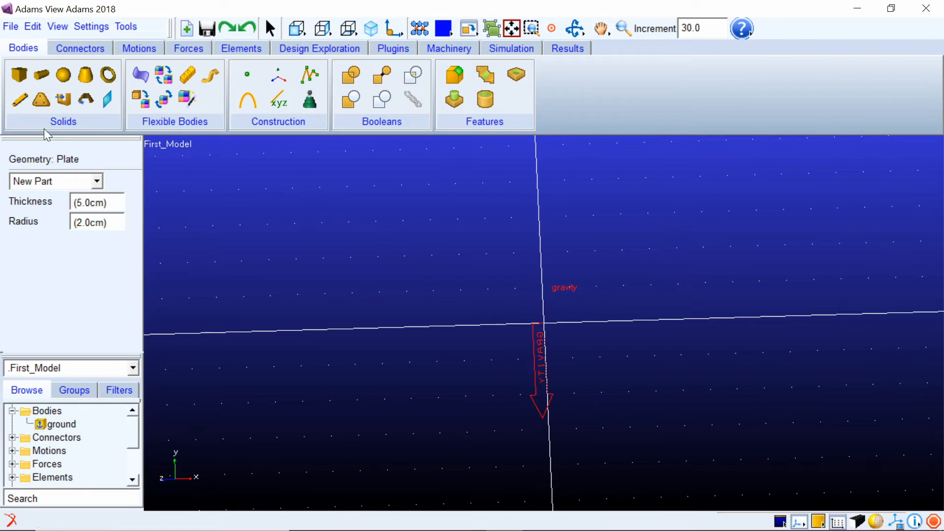
pyautogui.click(46, 77)
pyautogui.moveTo(394, 293); pyautogui.dragTo(598, 294)
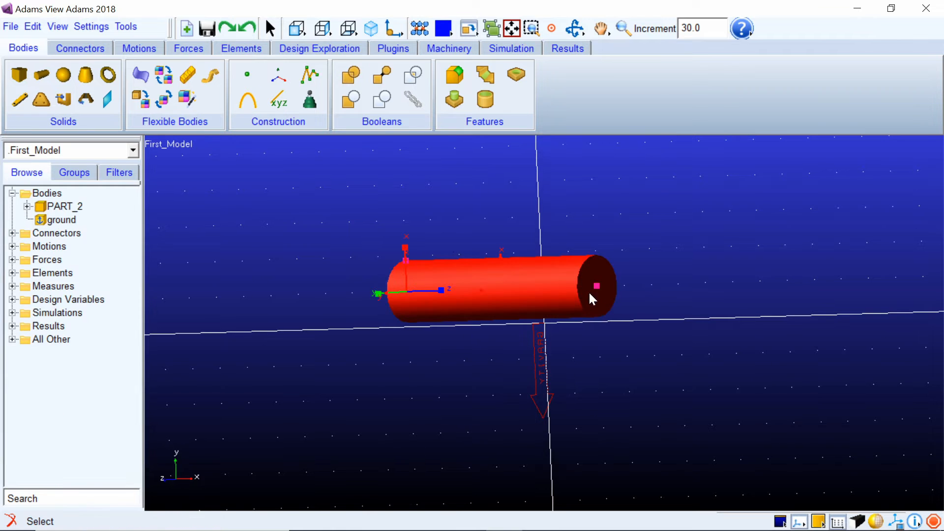
pyautogui.click(296, 29)
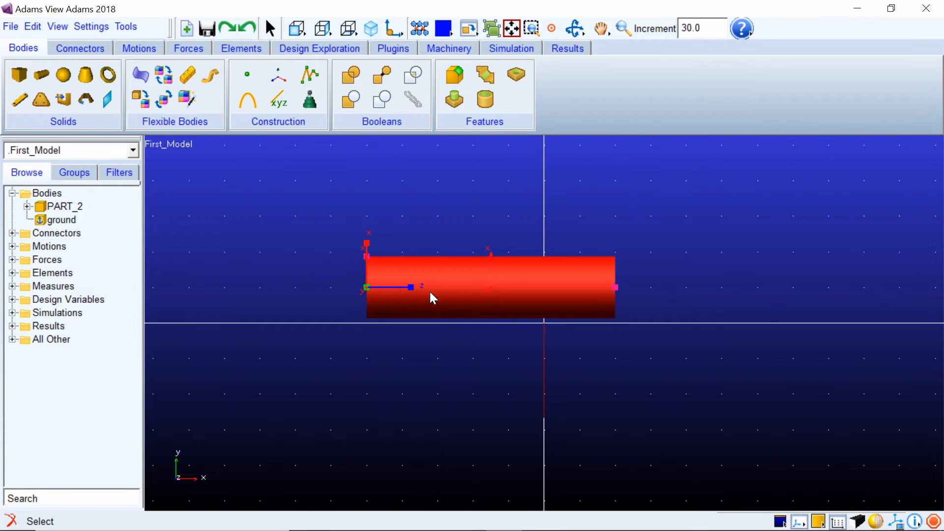
# Highlight the ground and the cylinder part in turn to compare them, and delete the cylinder part.
pyautogui.click(63, 220)
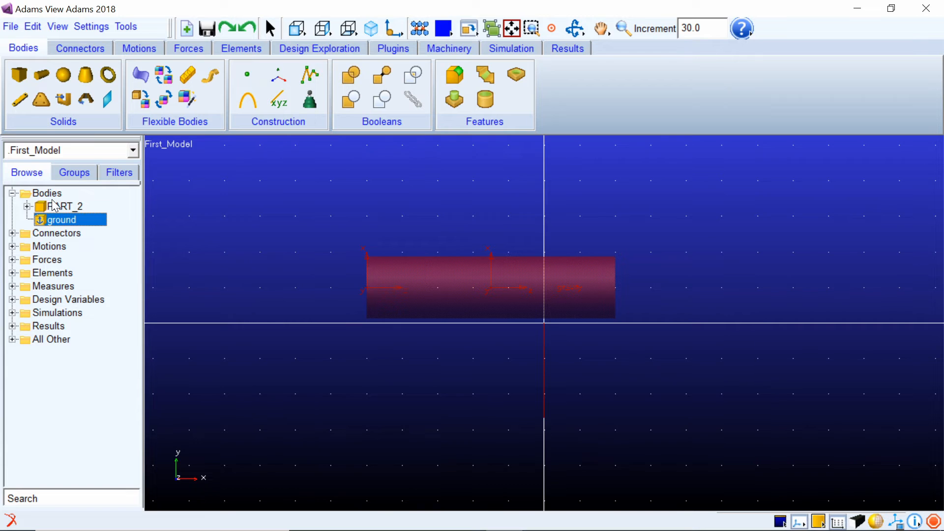
pyautogui.click(64, 210)
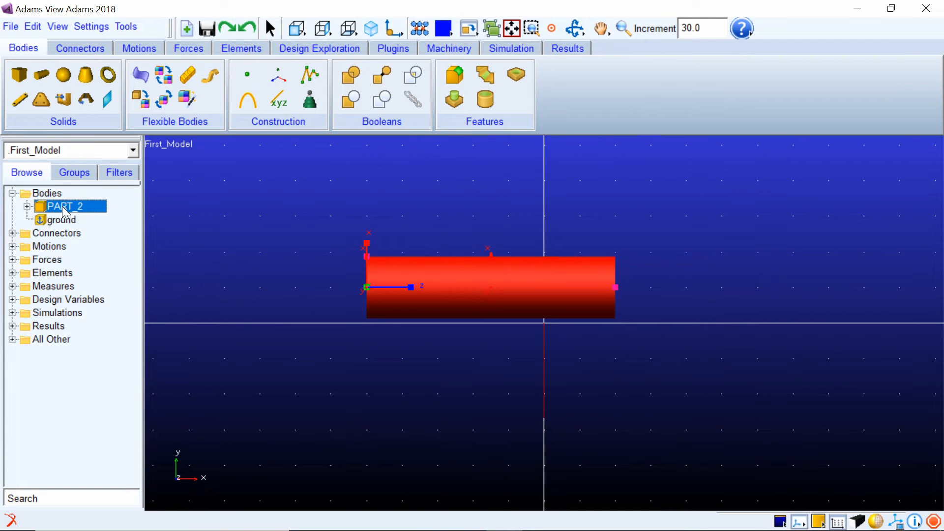
pyautogui.click(67, 220)
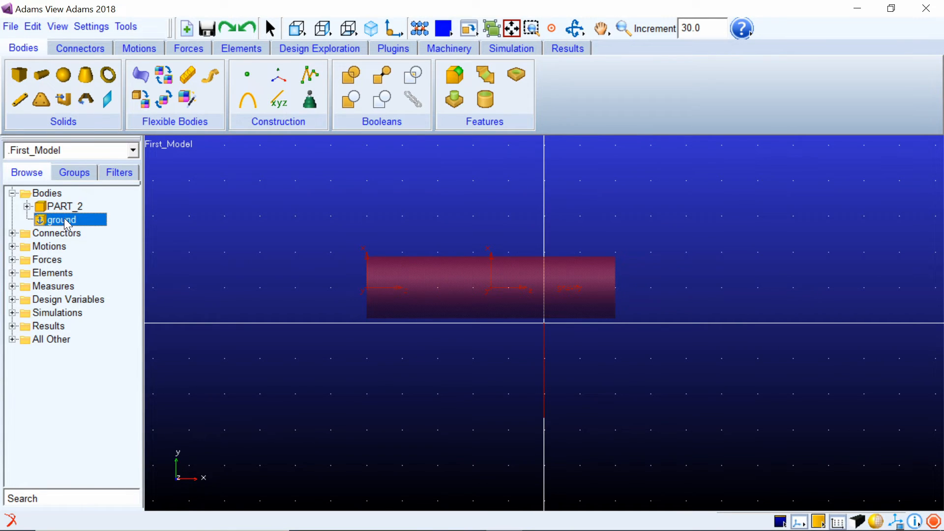
pyautogui.rightClick(67, 209)
pyautogui.click(83, 316)
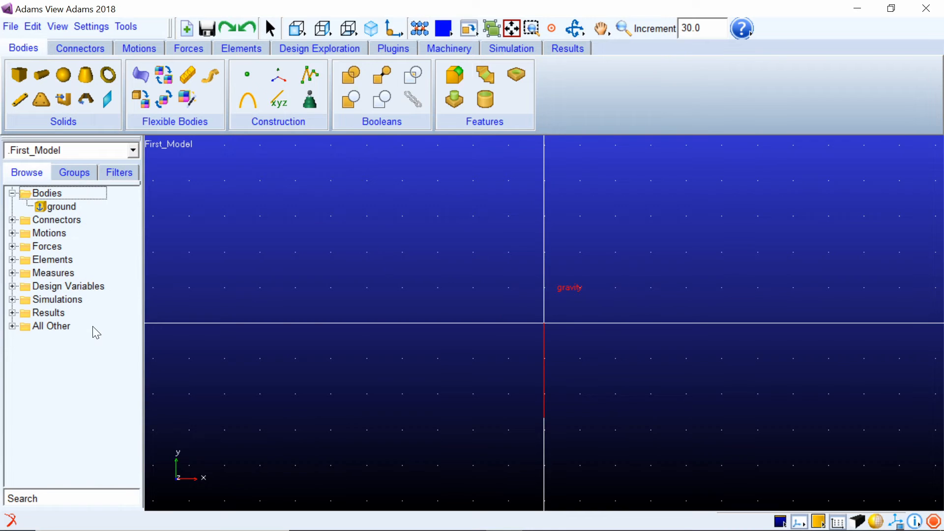
# Create a right-angled triangular plate as a new part, 5.0 cm thick with 2.0 cm corner radius, seven grid spaces wide and six high.
pyautogui.click(42, 105)
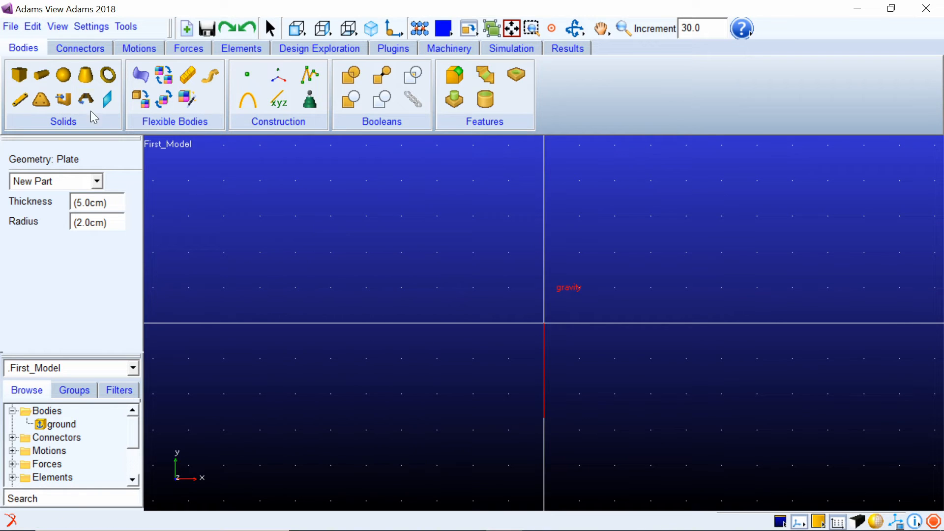
pyautogui.click(42, 105)
pyautogui.click(332, 217)
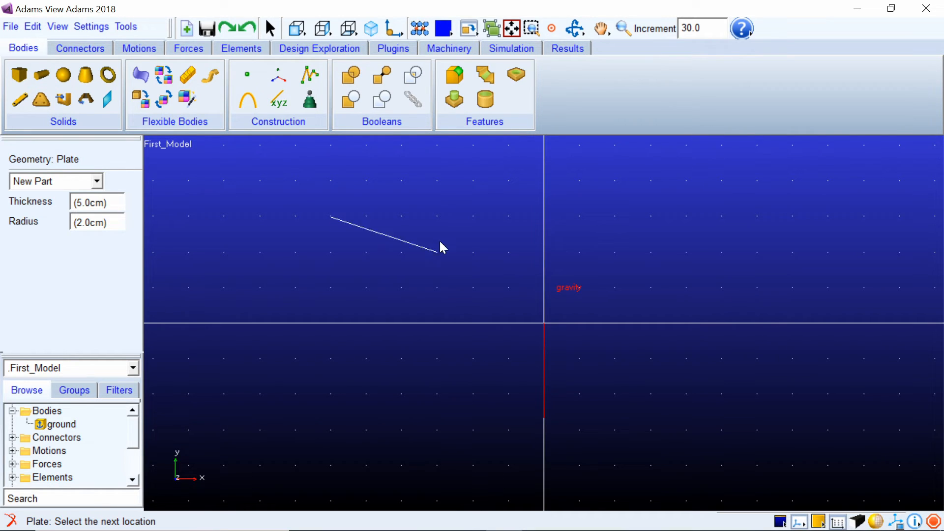
pyautogui.click(579, 217)
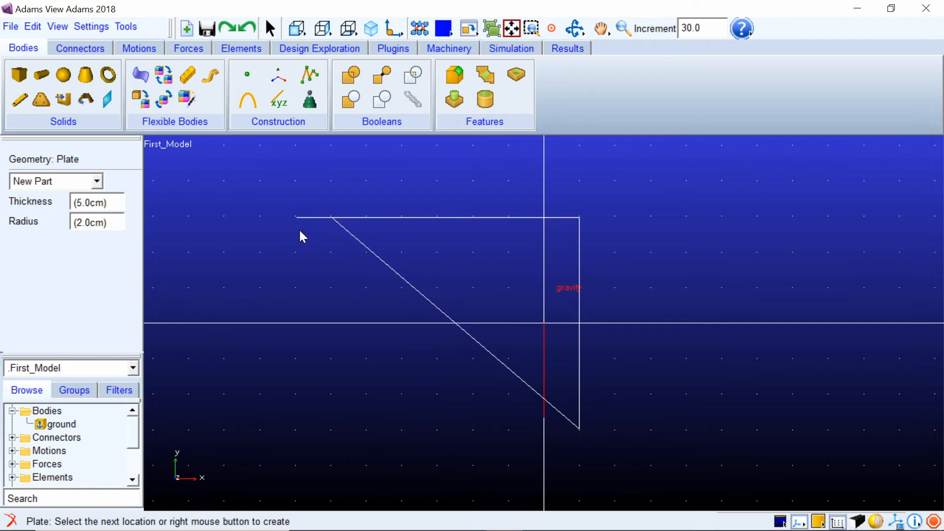
pyautogui.click(336, 210)
pyautogui.rightClick(352, 188)
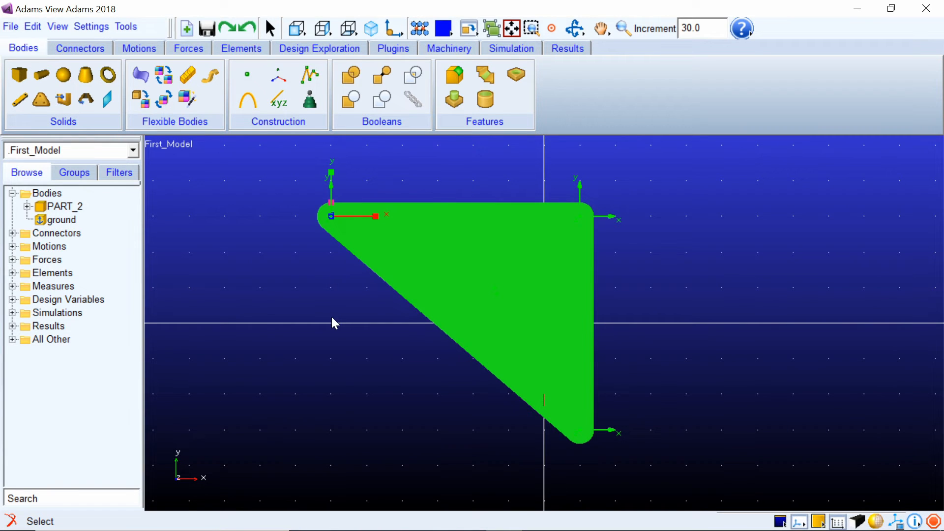
# Rotate the view to look at the triangular plate in 3D, and delete the plate part.
pyautogui.press('r')
pyautogui.moveTo(344, 344); pyautogui.dragTo(390, 341)
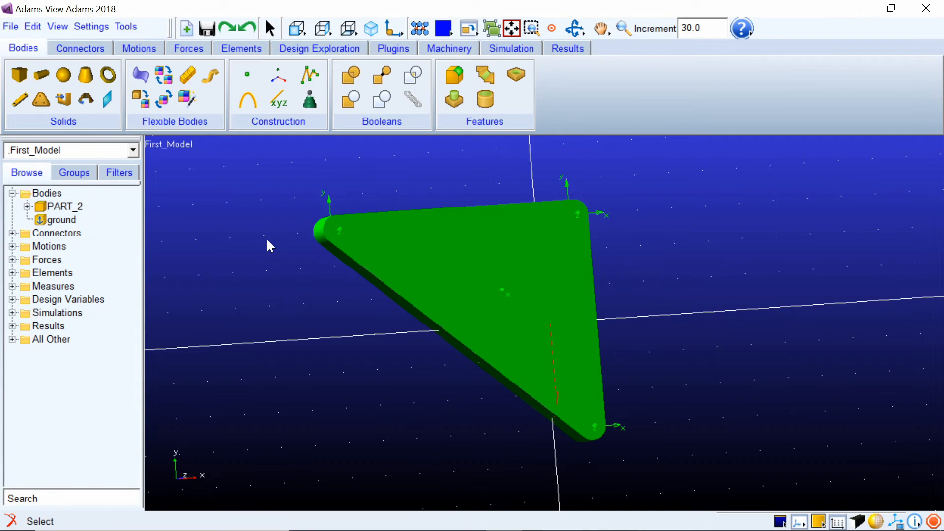
pyautogui.rightClick(54, 206)
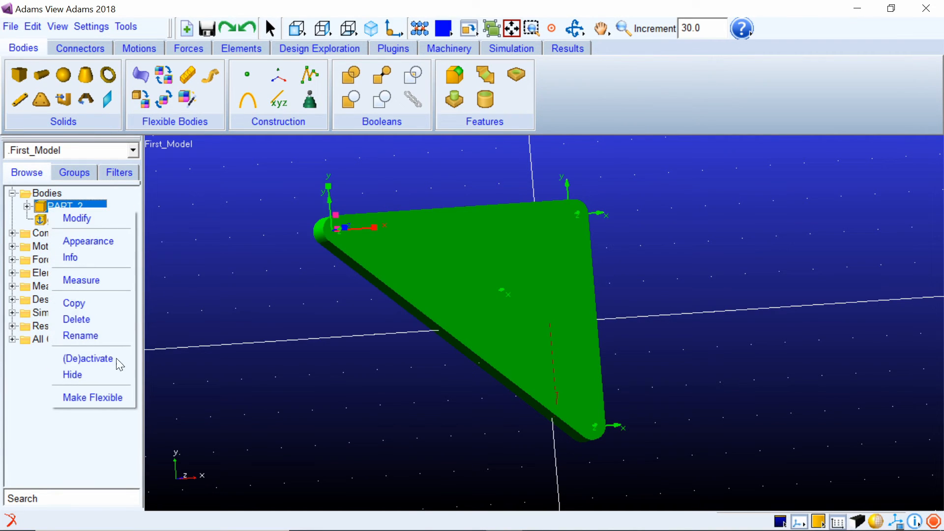
pyautogui.click(98, 319)
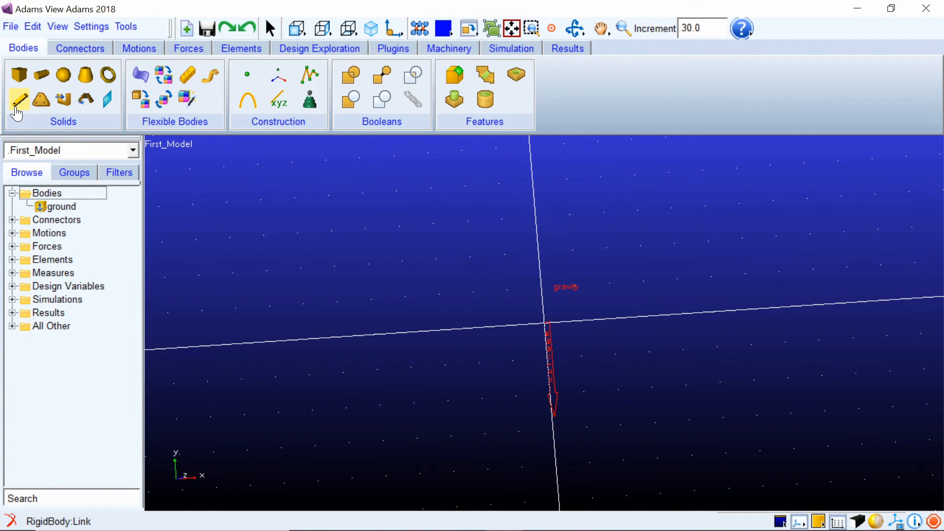
# In the front view, create a five-sided plate as a new part, 5.0 cm thick with 2.0 cm corner radius, pointed towards negative x.
pyautogui.click(40, 107)
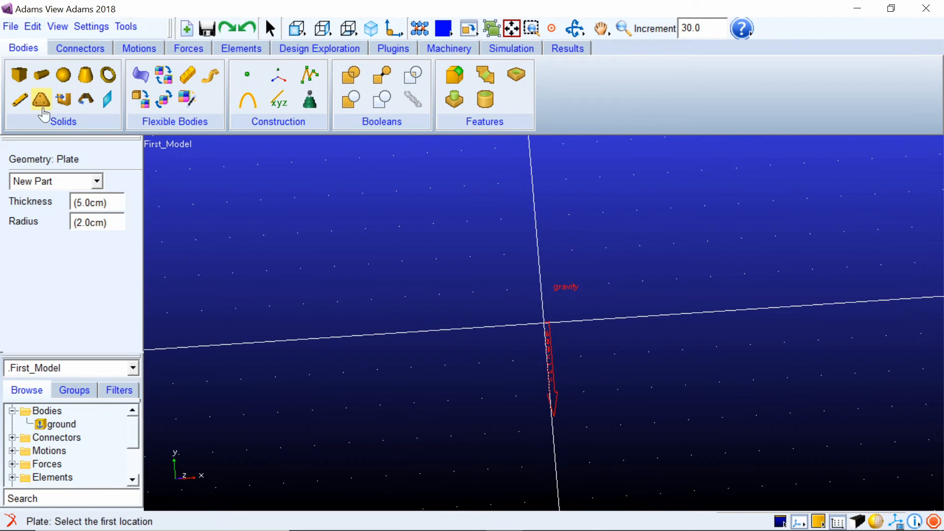
pyautogui.click(294, 35)
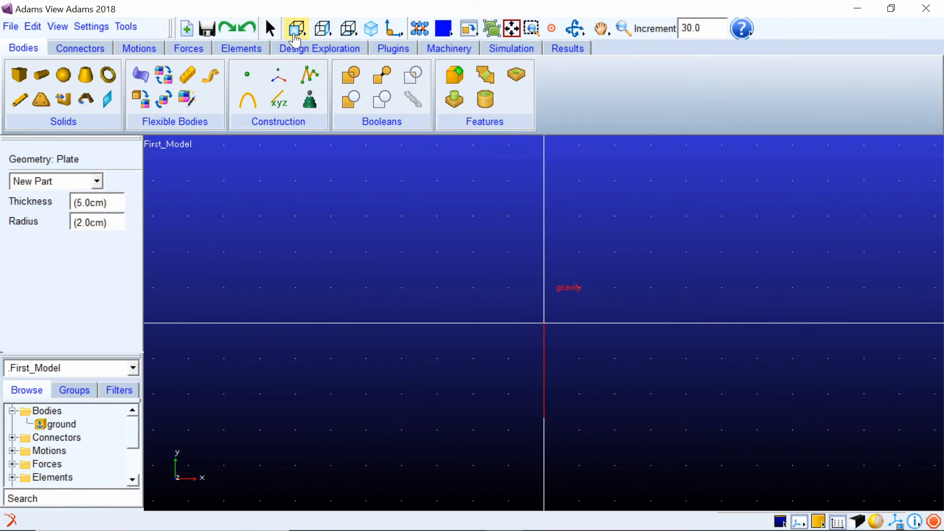
pyautogui.click(365, 217)
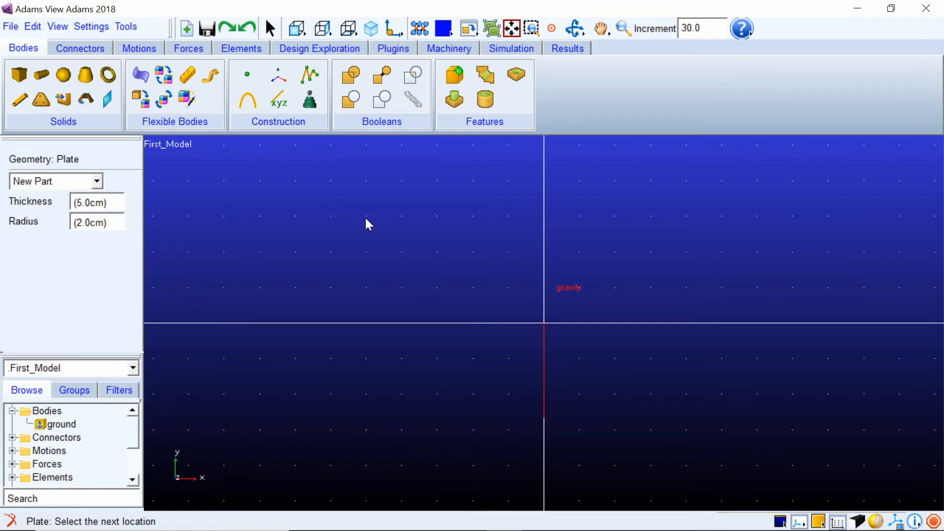
pyautogui.click(623, 223)
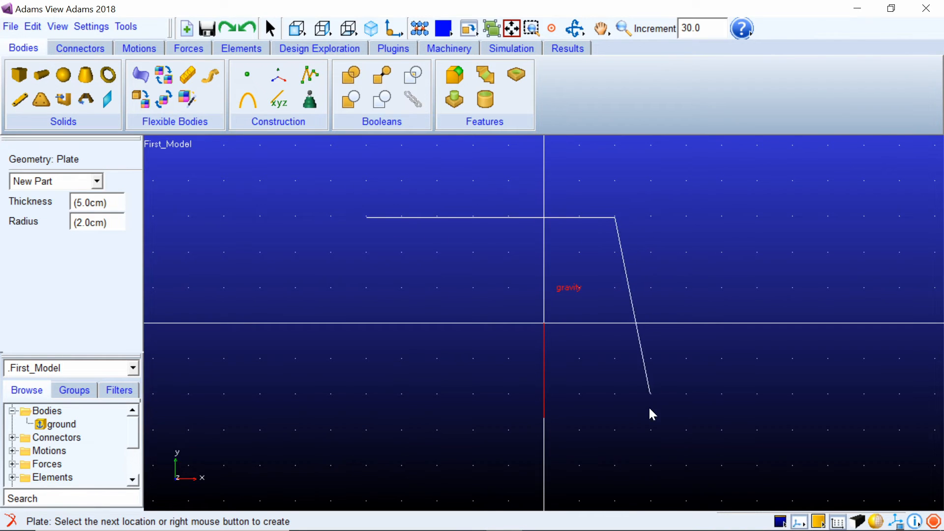
pyautogui.click(622, 437)
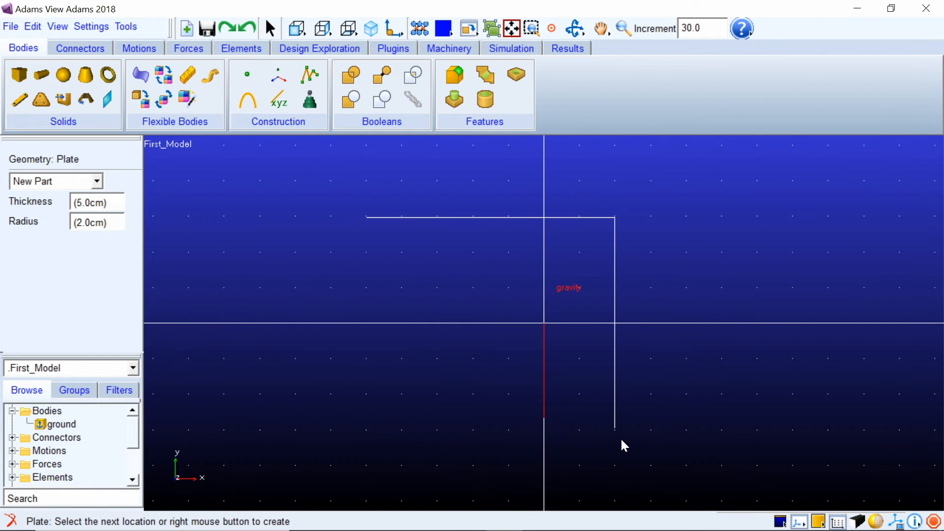
pyautogui.click(361, 443)
pyautogui.click(202, 275)
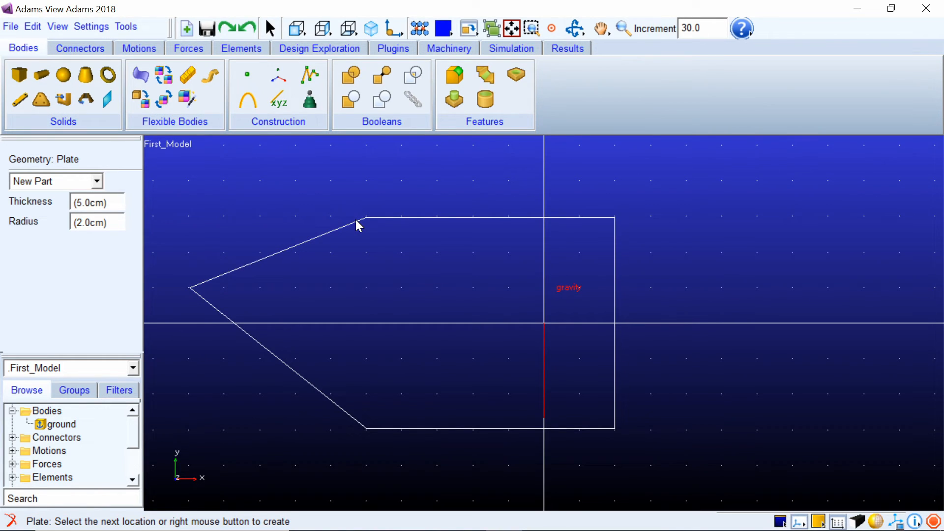
pyautogui.click(357, 221)
pyautogui.rightClick(380, 267)
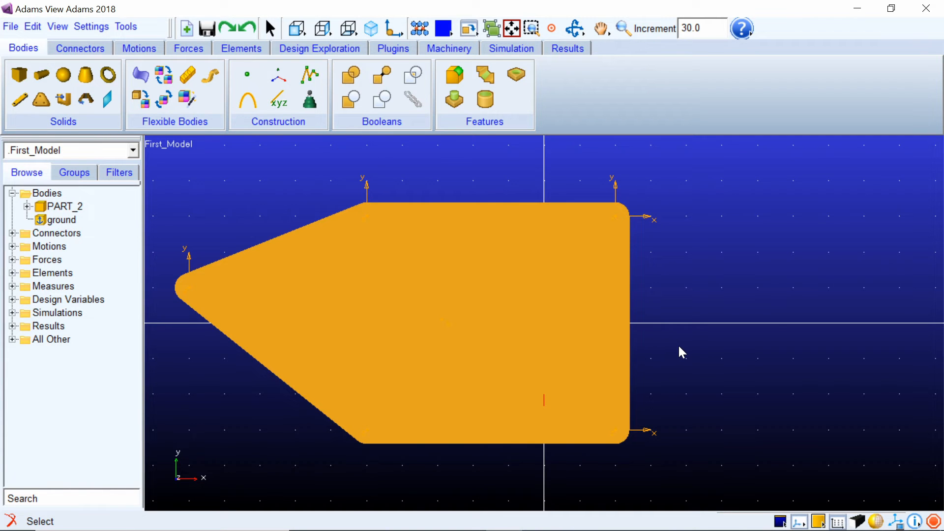
# Rotate the view to look at the five-sided plate's thickness, and delete the plate part.
pyautogui.press('r')
pyautogui.moveTo(677, 347)
pyautogui.mouseDown()
pyautogui.moveTo(611, 366)
pyautogui.moveTo(634, 354)
pyautogui.moveTo(666, 358)
pyautogui.mouseUp()
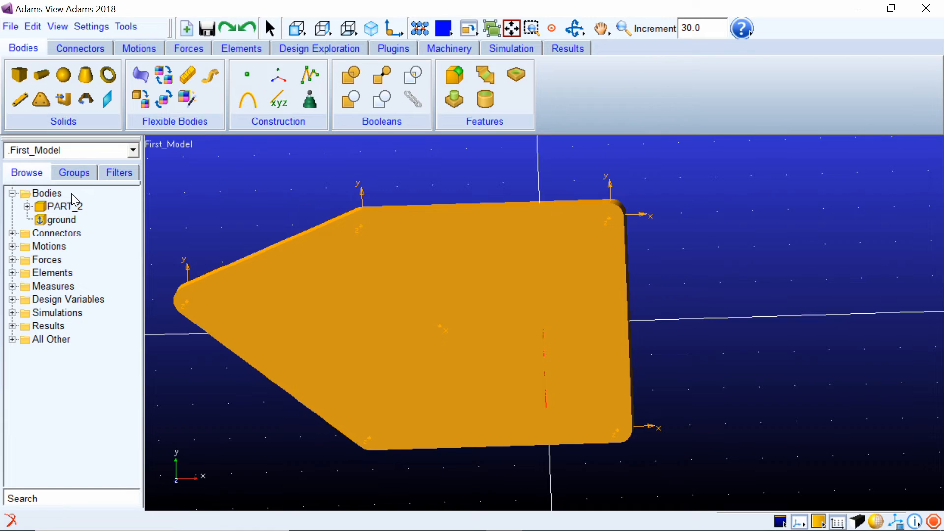
pyautogui.rightClick(61, 210)
pyautogui.click(95, 323)
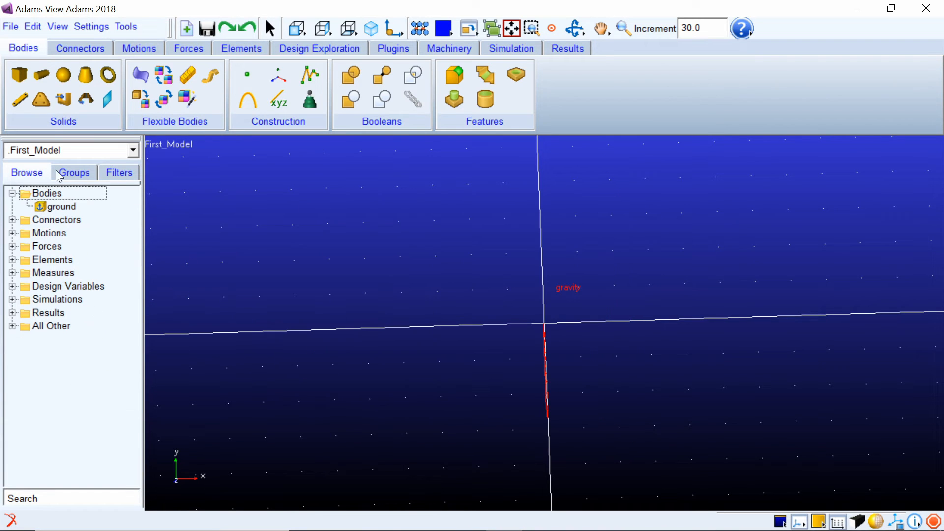
# Set up an extrusion as a new part from a closed, analytical points profile with a forward path and 5.0 cm length.
pyautogui.click(65, 103)
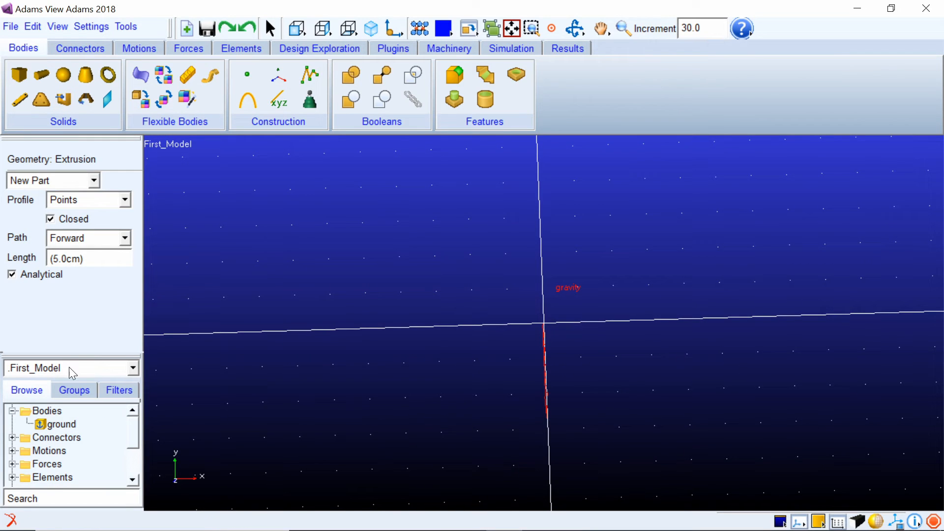
pyautogui.click(81, 202)
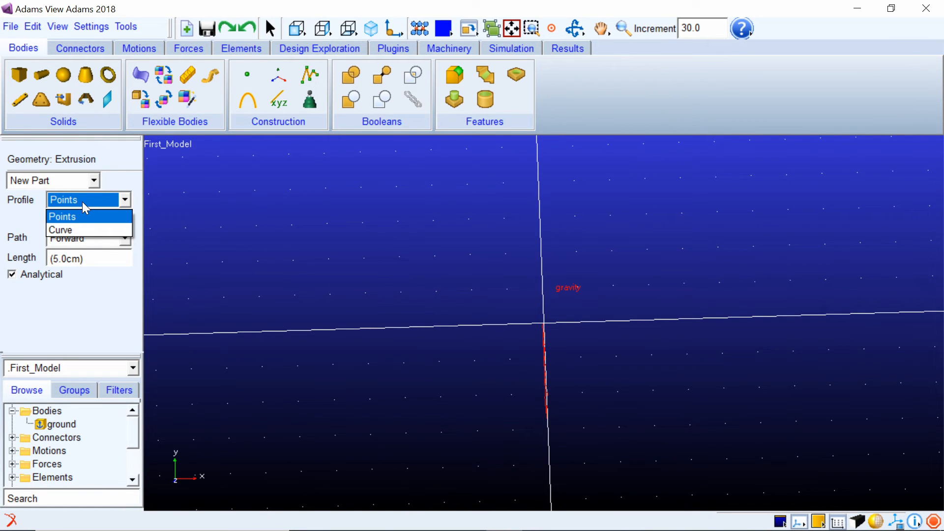
pyautogui.click(81, 201)
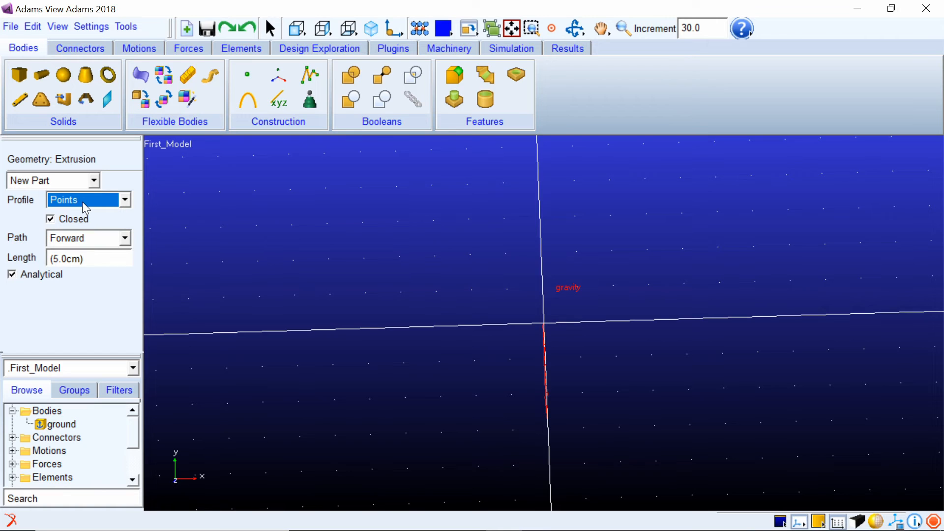
pyautogui.click(82, 201)
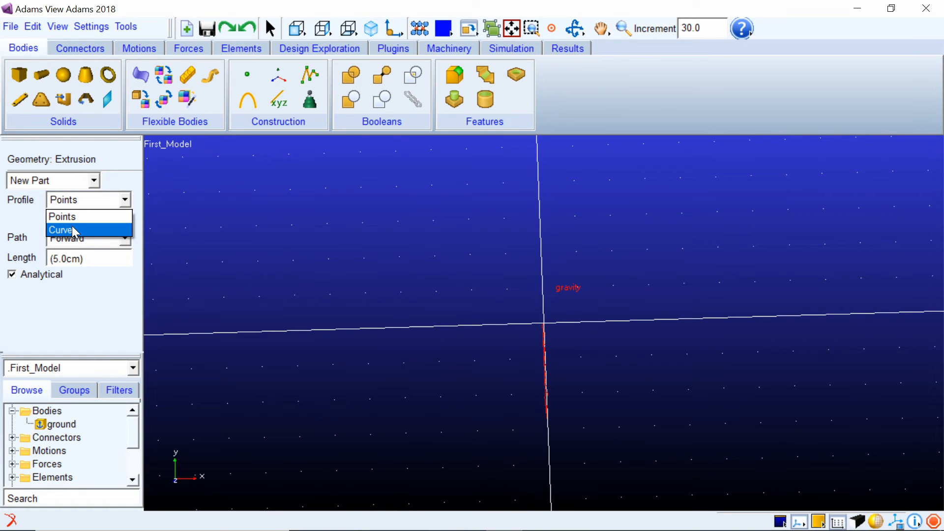
pyautogui.click(69, 216)
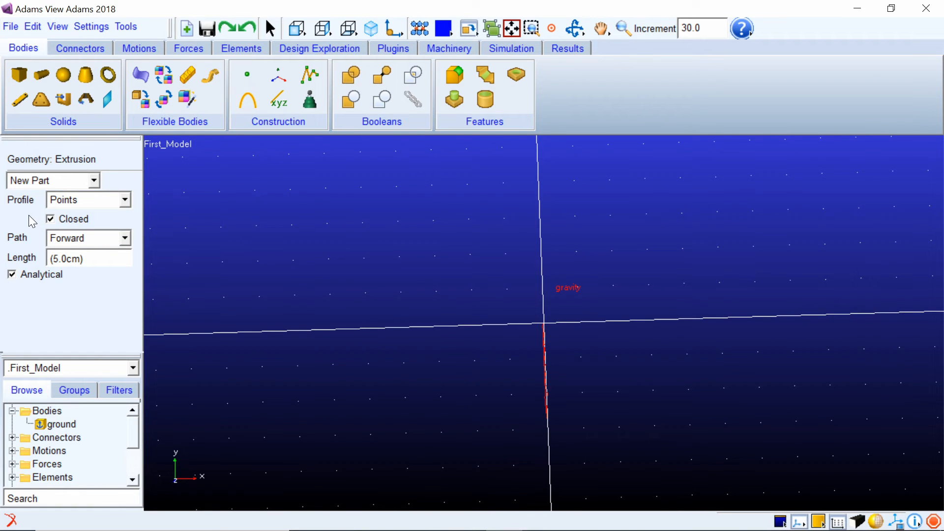
pyautogui.click(83, 238)
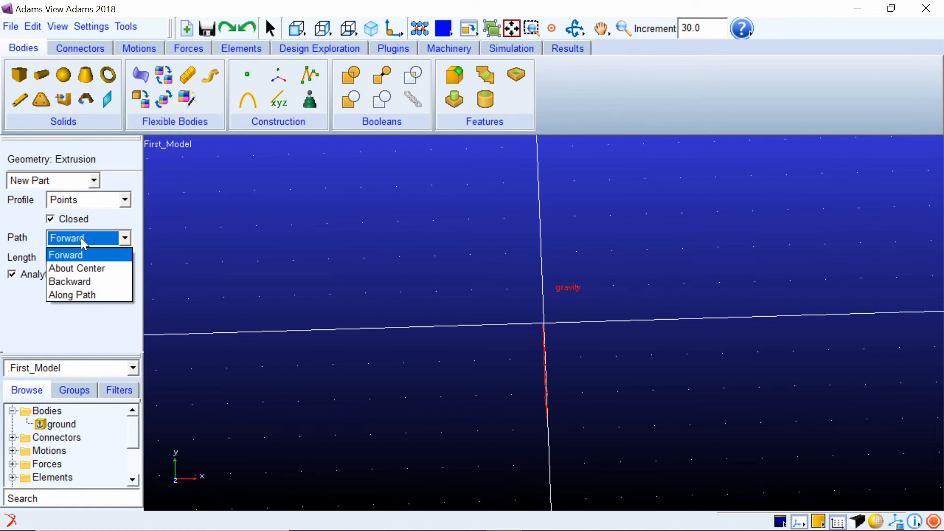
pyautogui.click(57, 255)
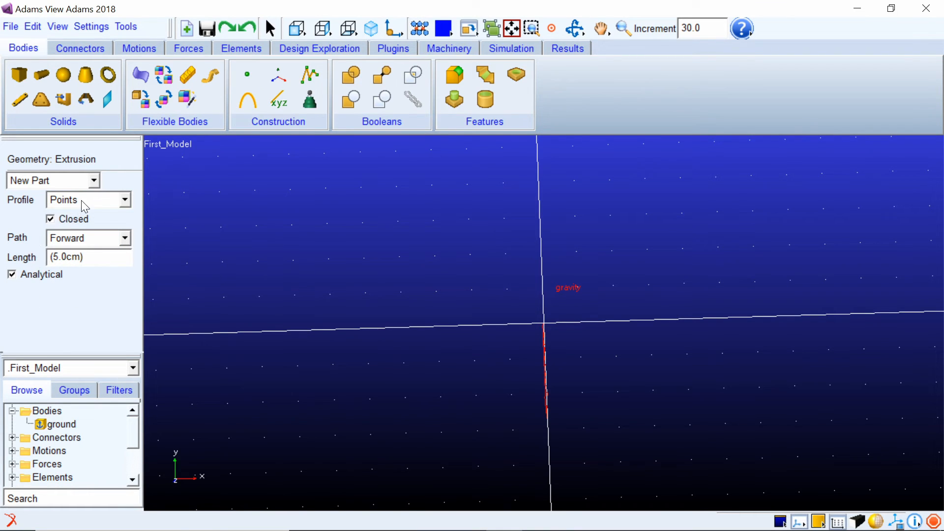
pyautogui.click(50, 218)
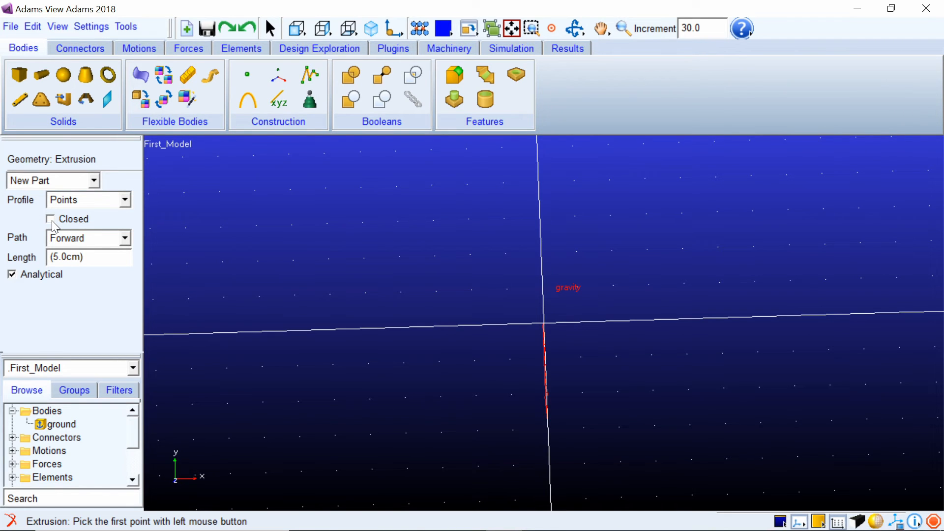
pyautogui.click(51, 219)
# In the front view, extrude an irregular seven-sided profile around the origin, about fourteen grid spaces wide and five high.
pyautogui.click(296, 28)
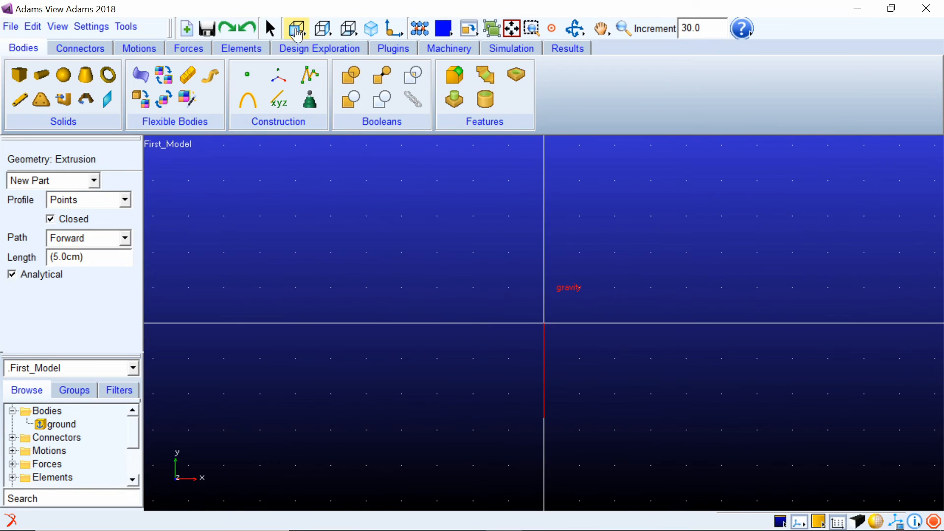
pyautogui.click(400, 217)
pyautogui.click(535, 208)
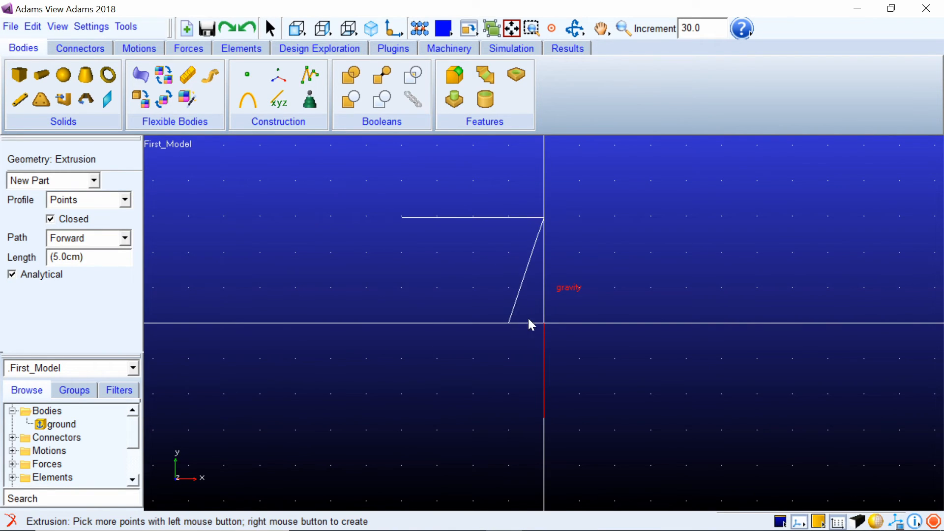
pyautogui.click(719, 253)
pyautogui.click(684, 360)
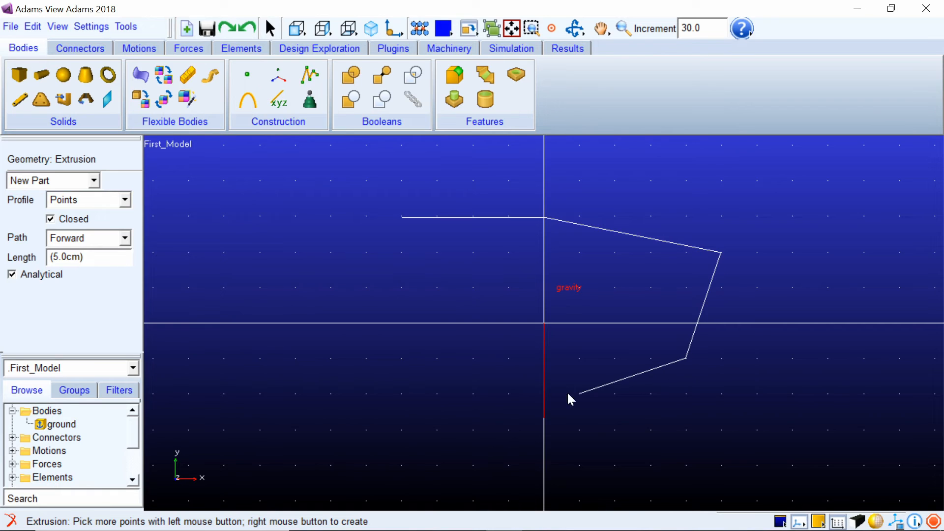
pyautogui.click(533, 409)
pyautogui.click(317, 355)
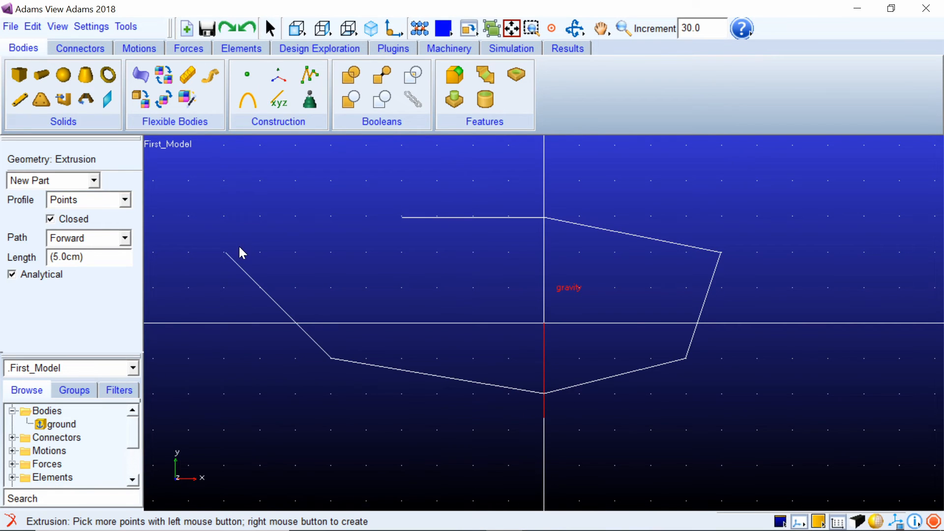
pyautogui.click(240, 252)
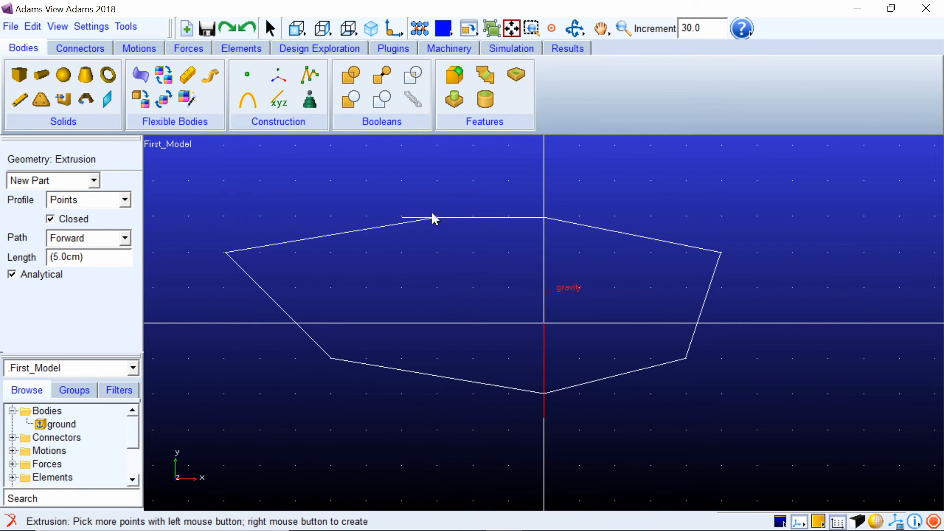
pyautogui.rightClick(416, 285)
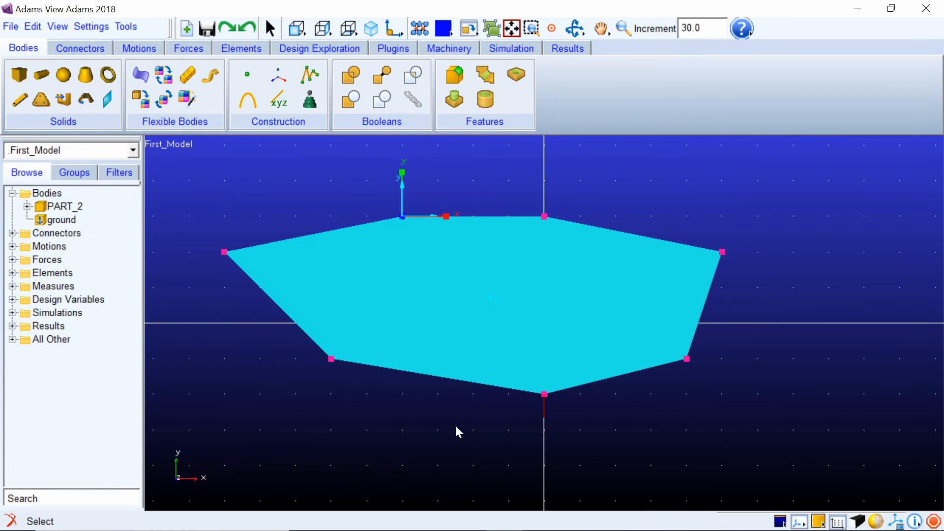
# Rotate the view to look at the seven-sided extrusion's thickness, and delete the extruded part.
pyautogui.press('r')
pyautogui.moveTo(453, 427); pyautogui.dragTo(489, 379)
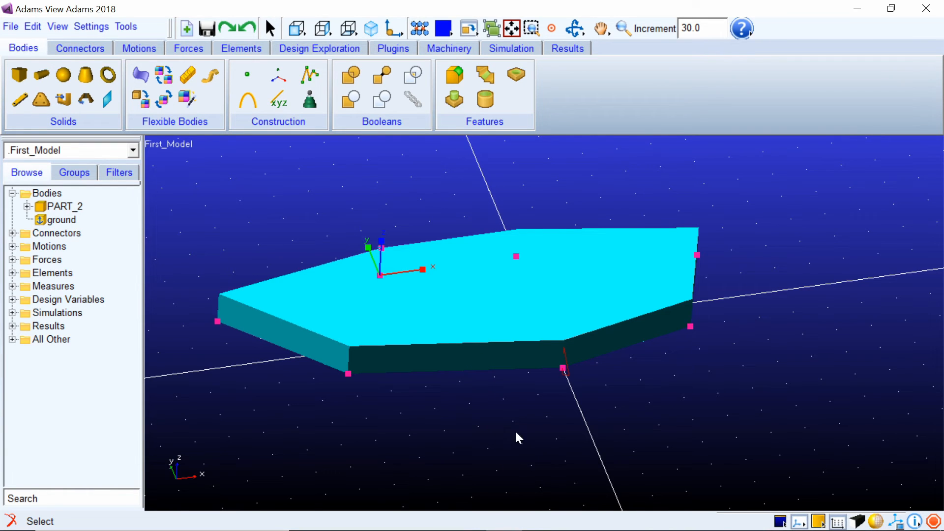
pyautogui.rightClick(57, 198)
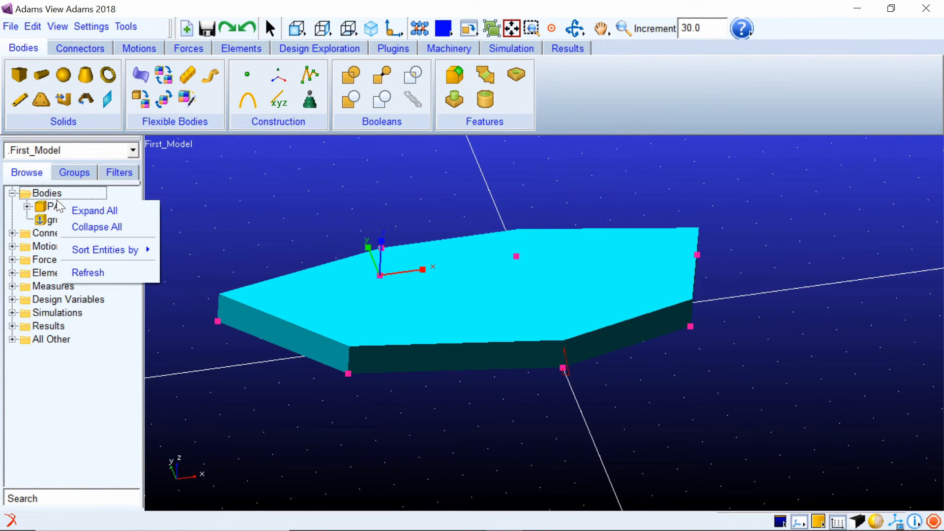
pyautogui.rightClick(44, 210)
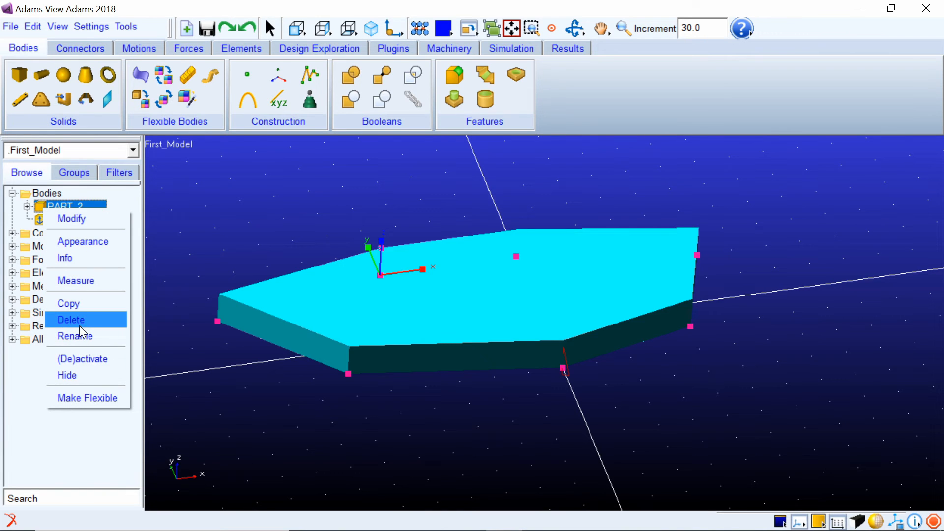
pyautogui.click(78, 320)
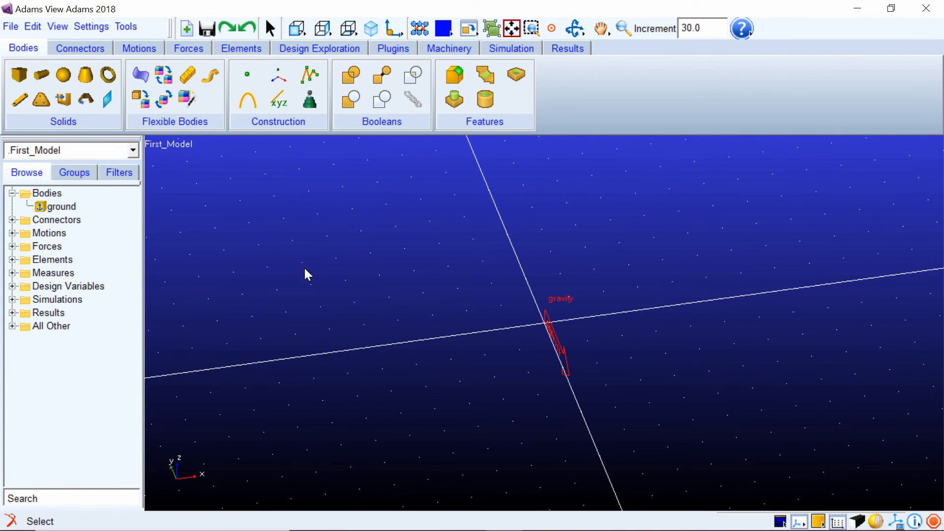
# Return to the front view and set up a revolution as a new part from picked points with a closed, analytical profile.
pyautogui.click(294, 35)
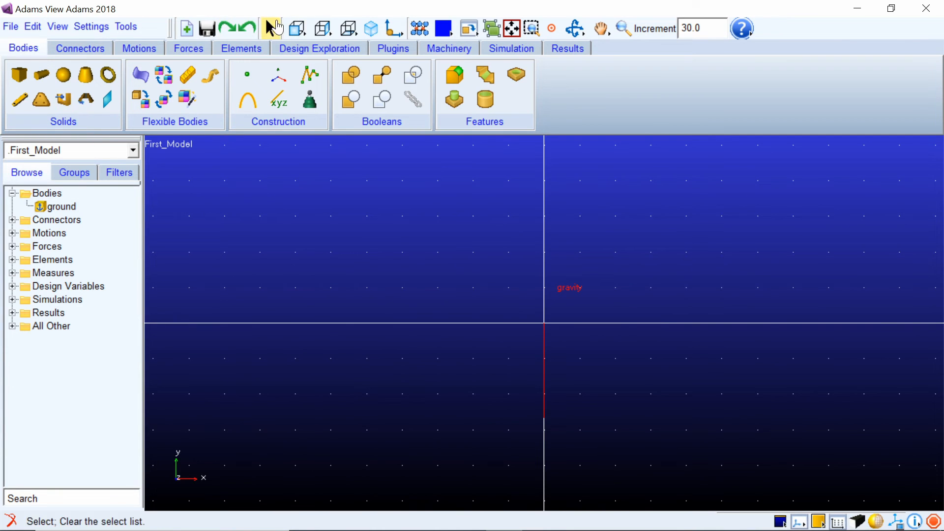
pyautogui.click(86, 99)
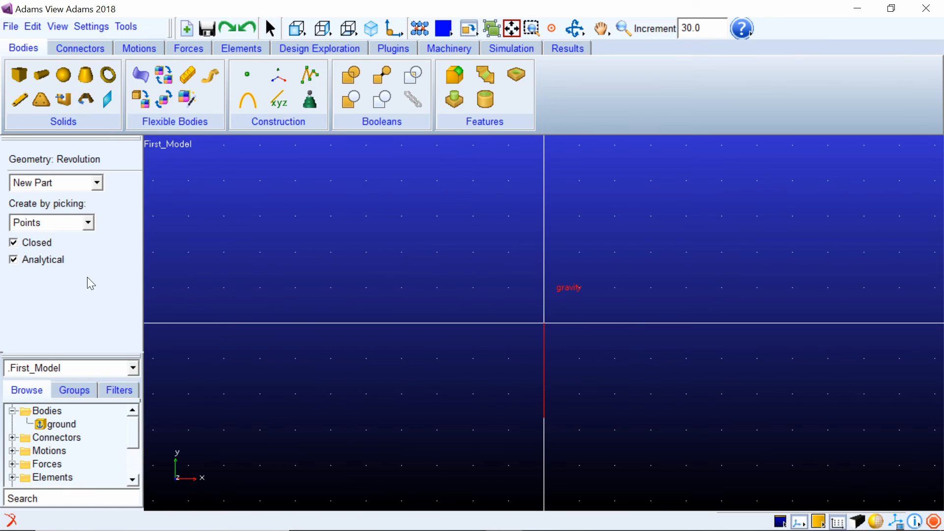
pyautogui.click(41, 223)
pyautogui.click(40, 223)
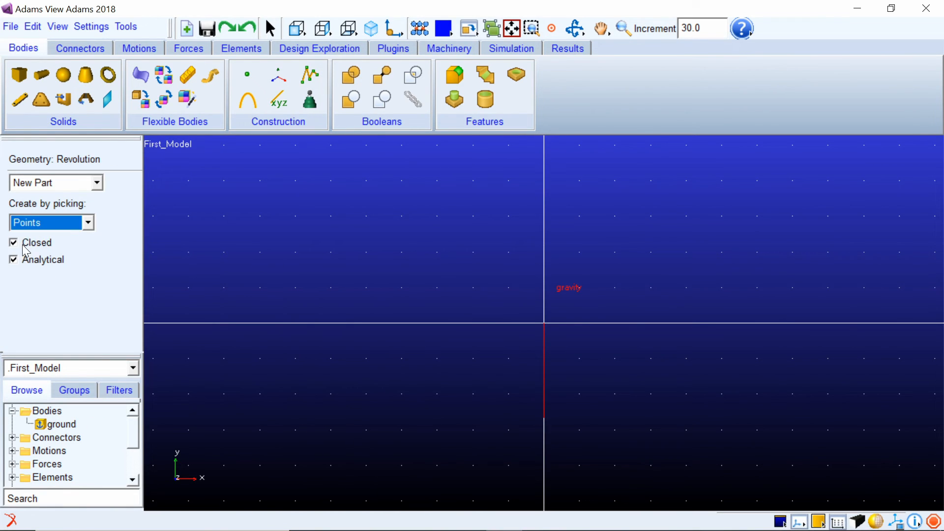
pyautogui.click(40, 223)
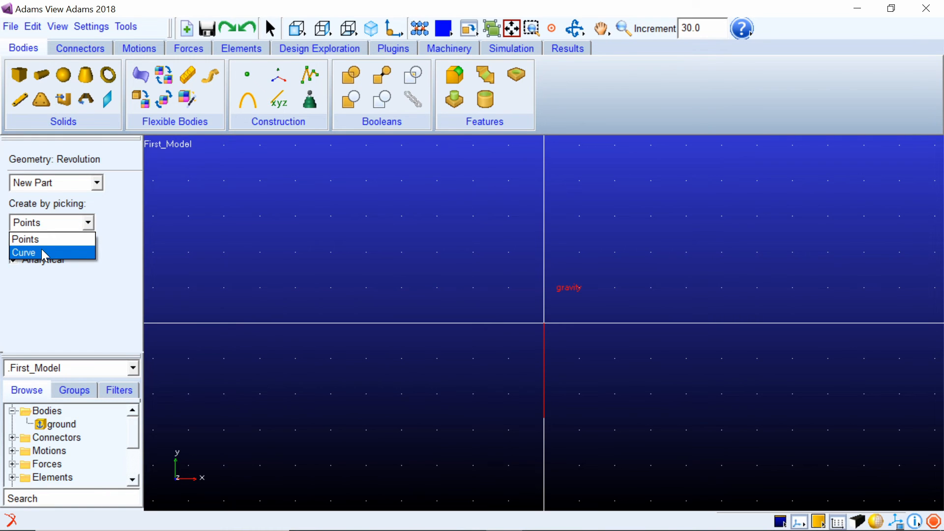
pyautogui.click(43, 238)
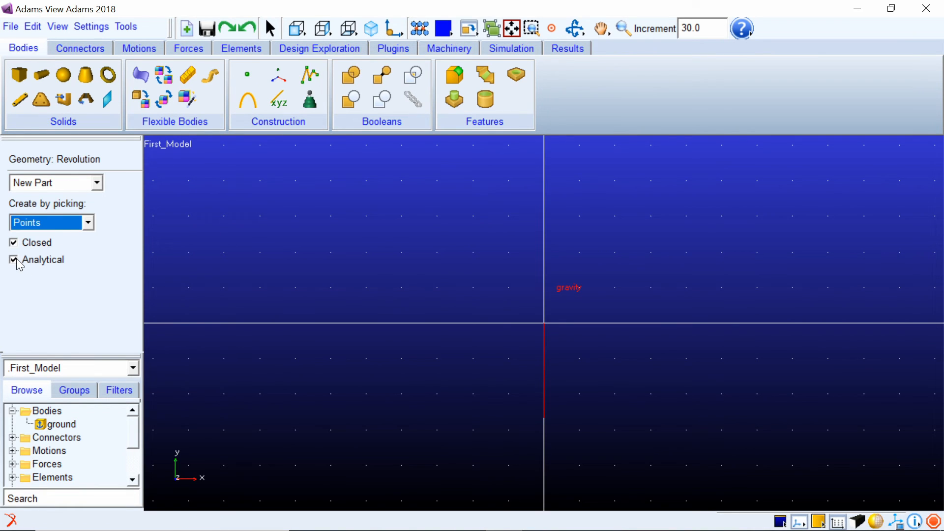
# Revolve a rectangle one grid space wide and six high about a vertical axis four spaces to its right, three spaces left of the origin.
pyautogui.click(437, 216)
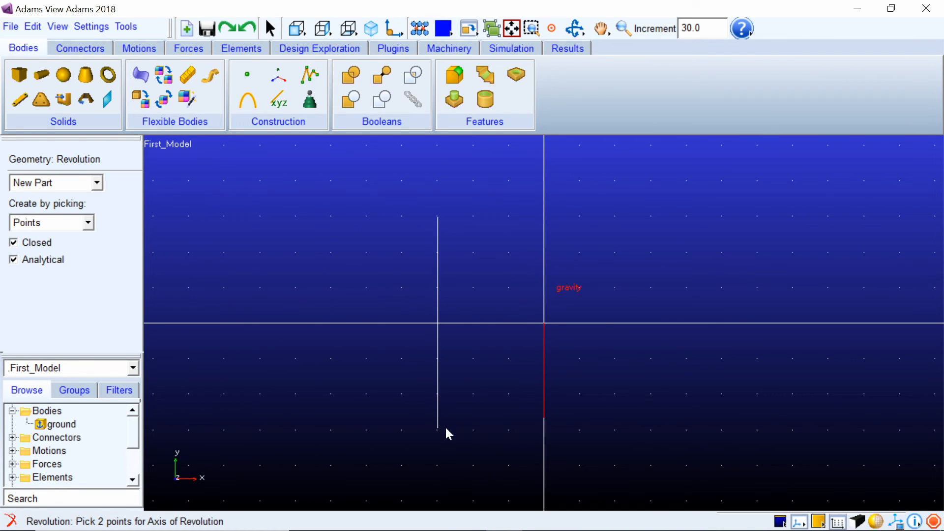
pyautogui.click(445, 467)
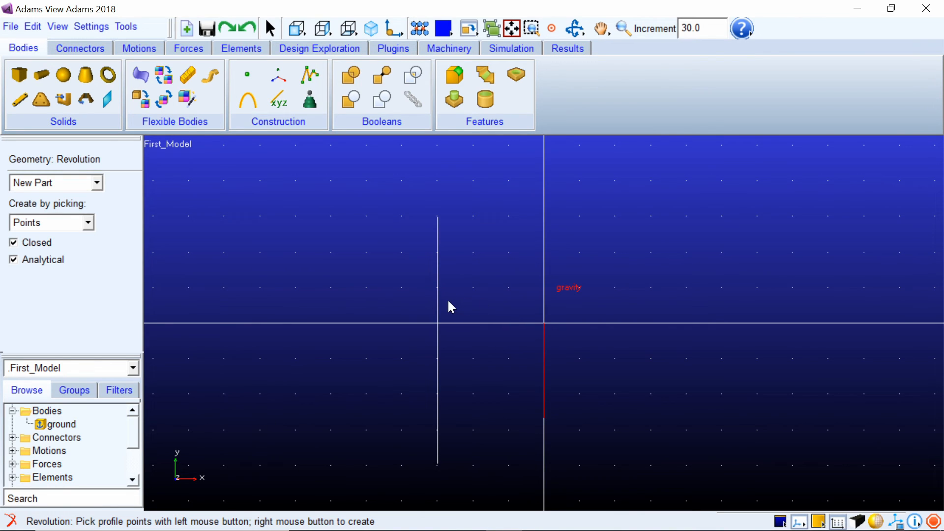
pyautogui.press('Escape')
pyautogui.press('Escape')
pyautogui.click(294, 216)
pyautogui.click(260, 217)
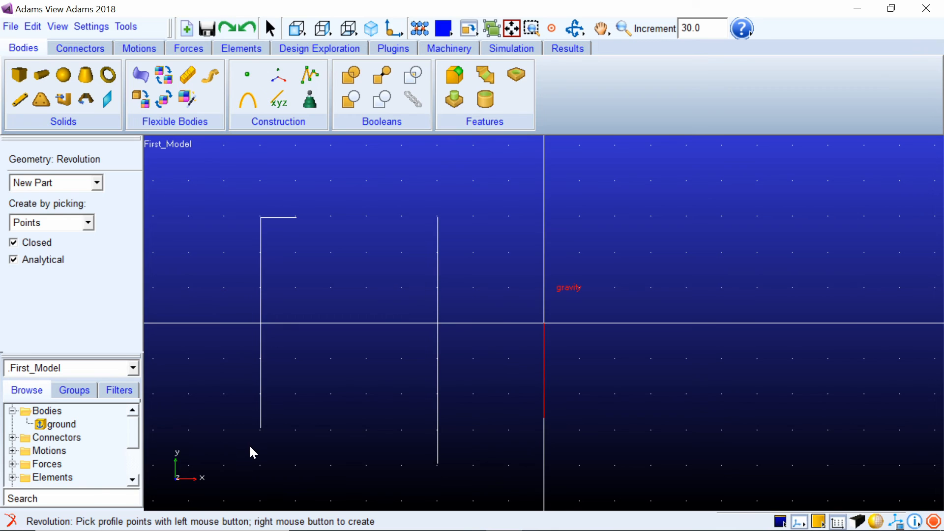
pyautogui.click(291, 438)
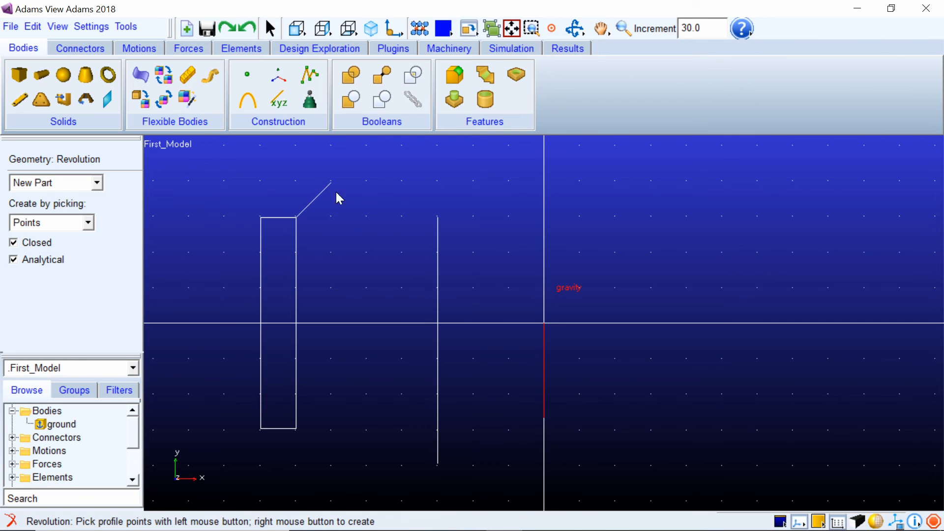
pyautogui.rightClick(352, 241)
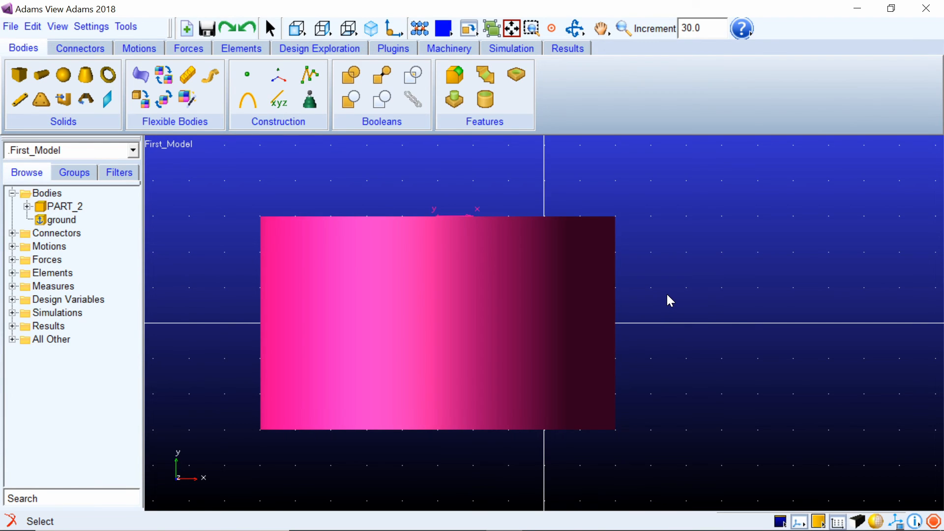
# Rotate the view to look through the hollow revolved cylinder, and return to the front view.
pyautogui.press('r')
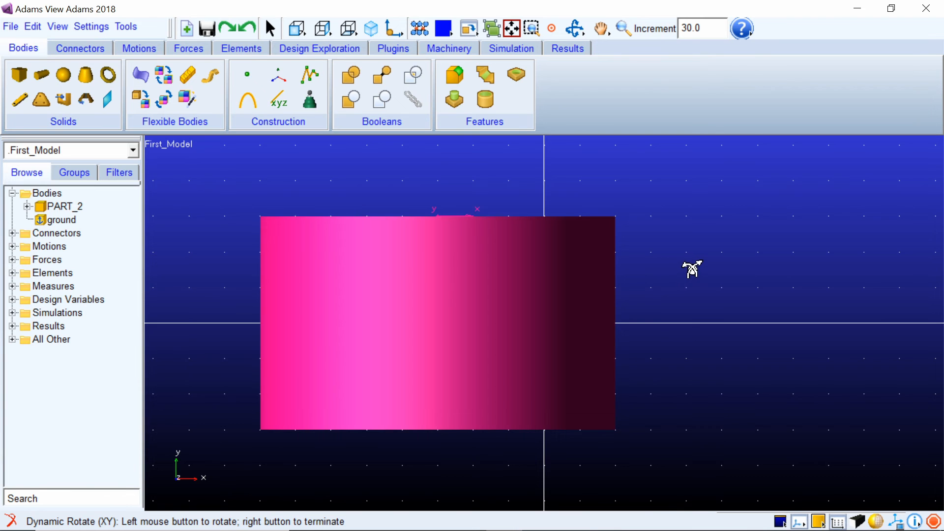
pyautogui.moveTo(691, 267); pyautogui.dragTo(678, 336)
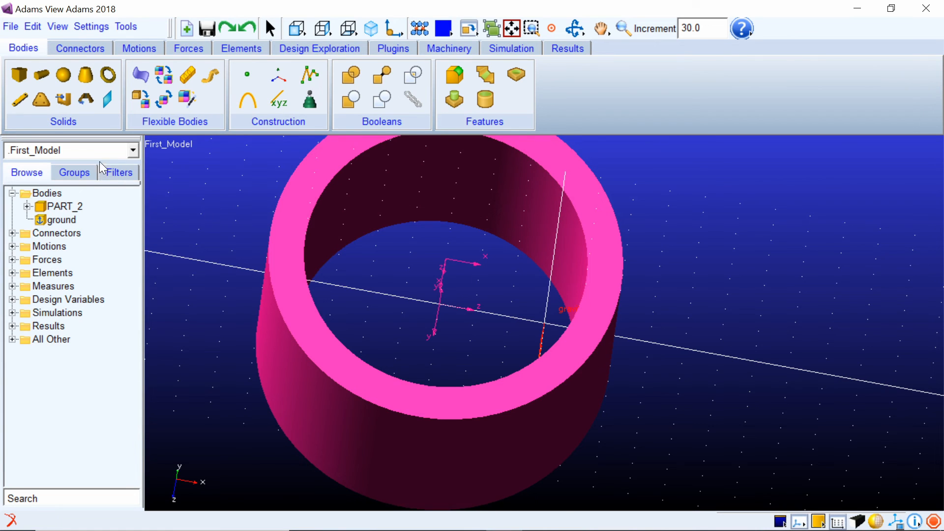
pyautogui.click(297, 28)
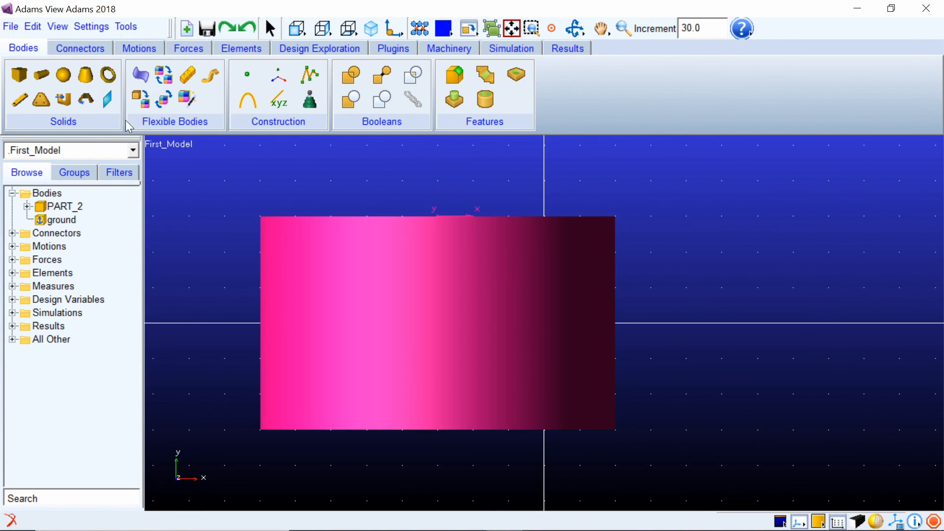
# Create a torus as a new part with 2.5 cm minor and 7.5 cm major radius, seven grid spaces right of and two above the origin.
pyautogui.click(109, 75)
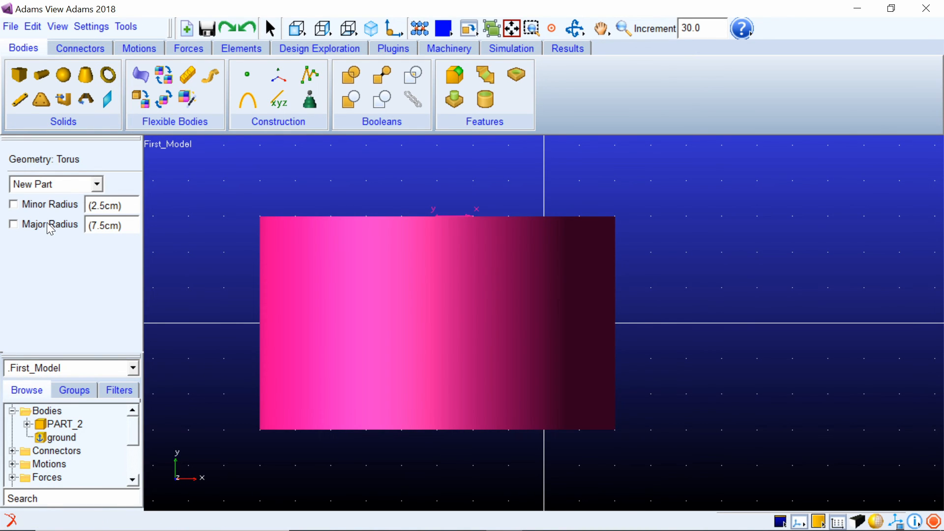
pyautogui.click(13, 204)
pyautogui.click(13, 225)
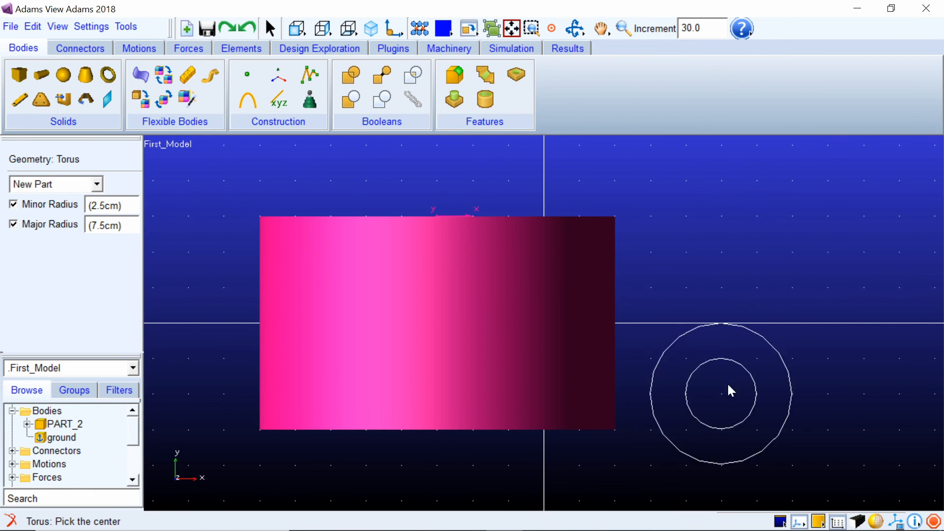
pyautogui.click(790, 252)
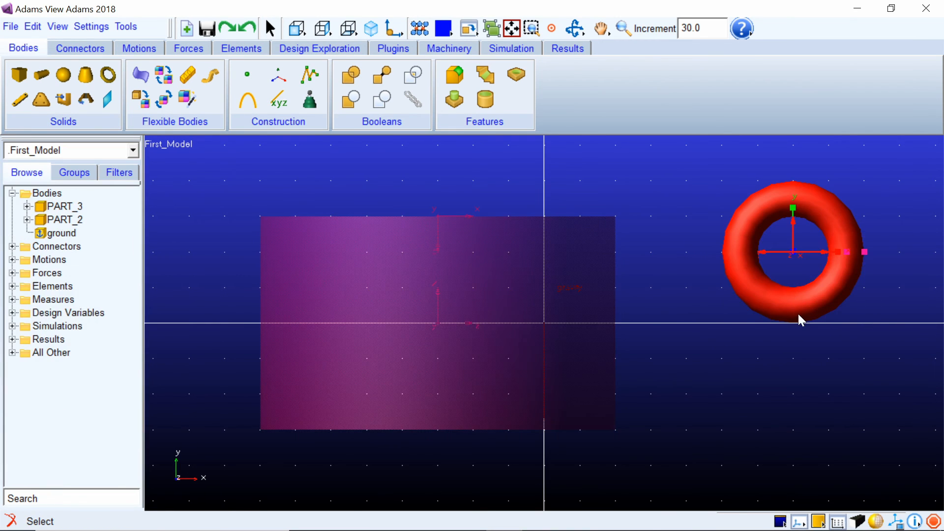
pyautogui.click(797, 338)
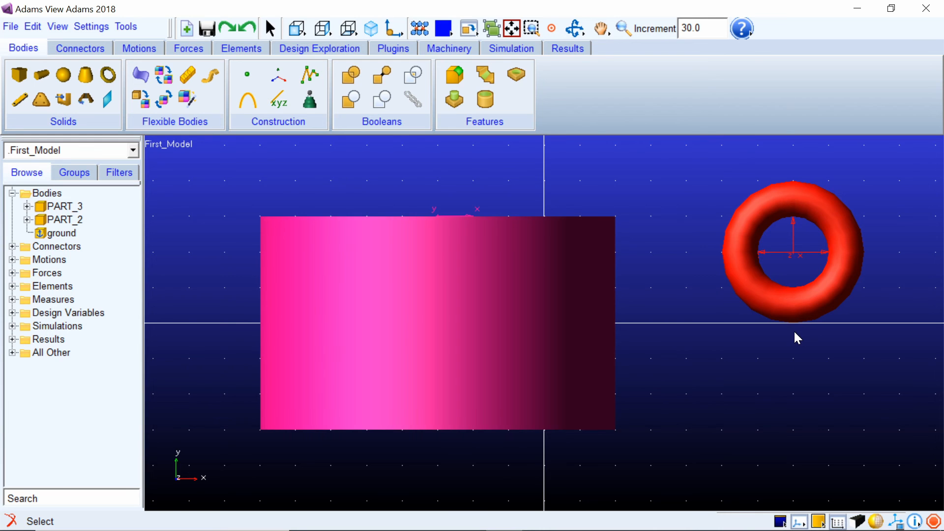
# Delete the torus part and the hollow revolved cylinder part from the model.
pyautogui.press('r')
pyautogui.moveTo(794, 330); pyautogui.dragTo(774, 344)
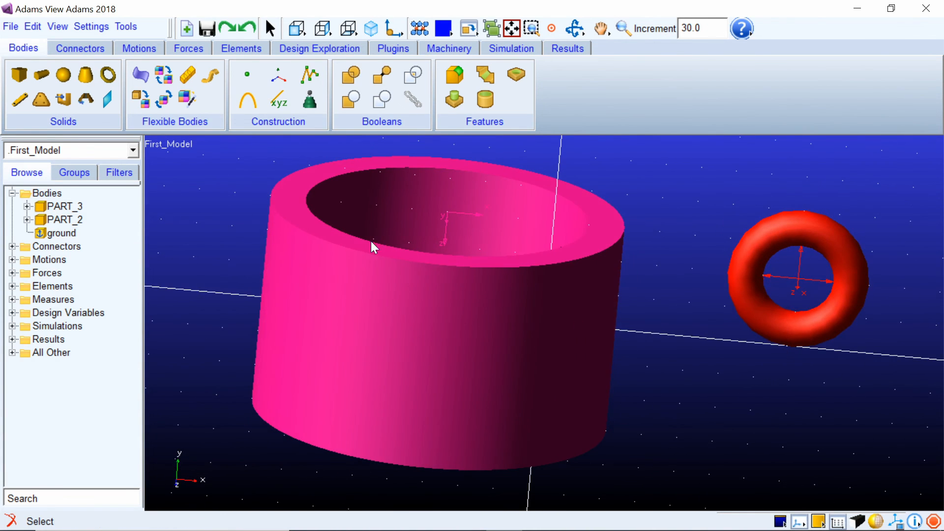
pyautogui.rightClick(59, 205)
pyautogui.click(103, 309)
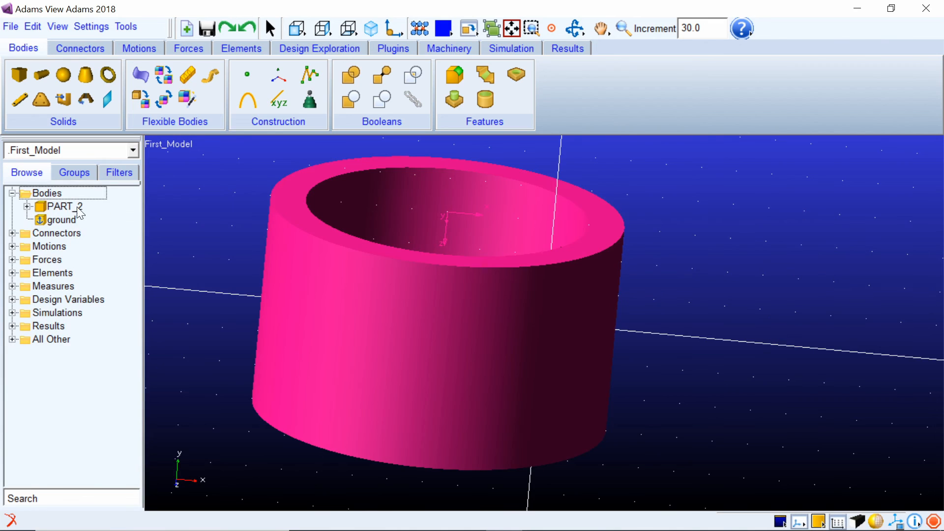
pyautogui.rightClick(70, 207)
pyautogui.click(110, 318)
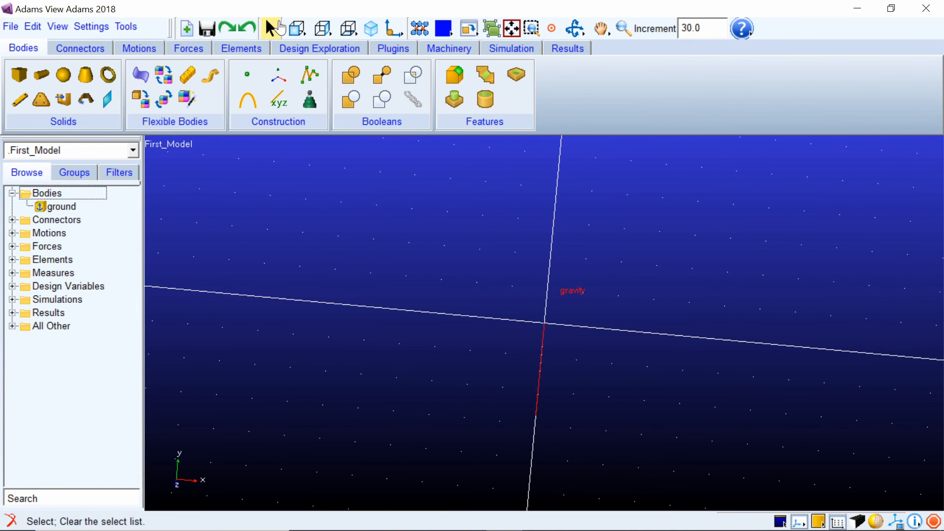
# In the front view, create a plane as a new part, twelve by four grid spaces, starting five spaces left of and two above the origin.
pyautogui.click(295, 31)
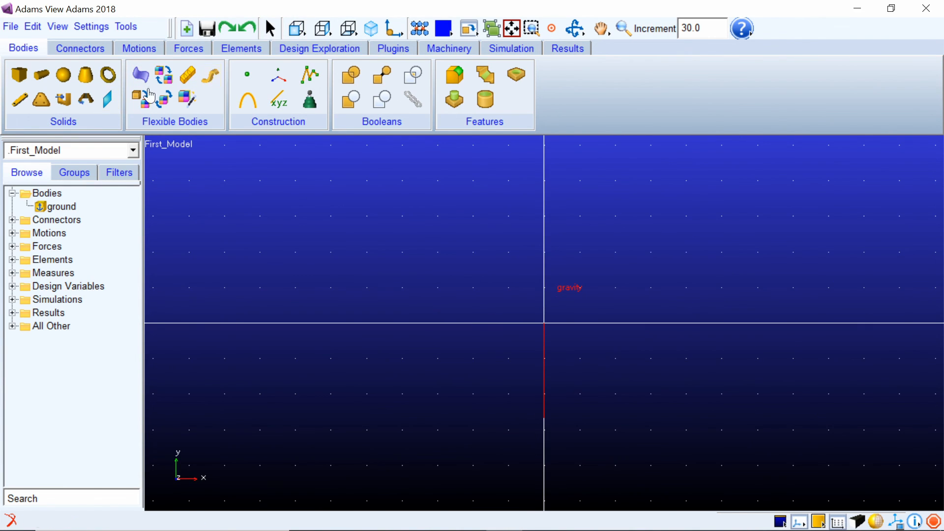
pyautogui.click(113, 102)
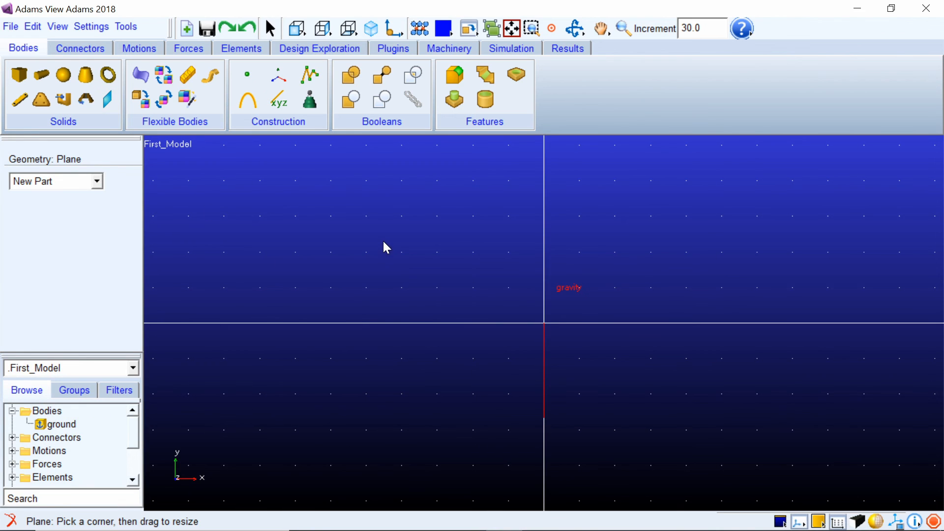
pyautogui.moveTo(367, 253); pyautogui.dragTo(804, 382)
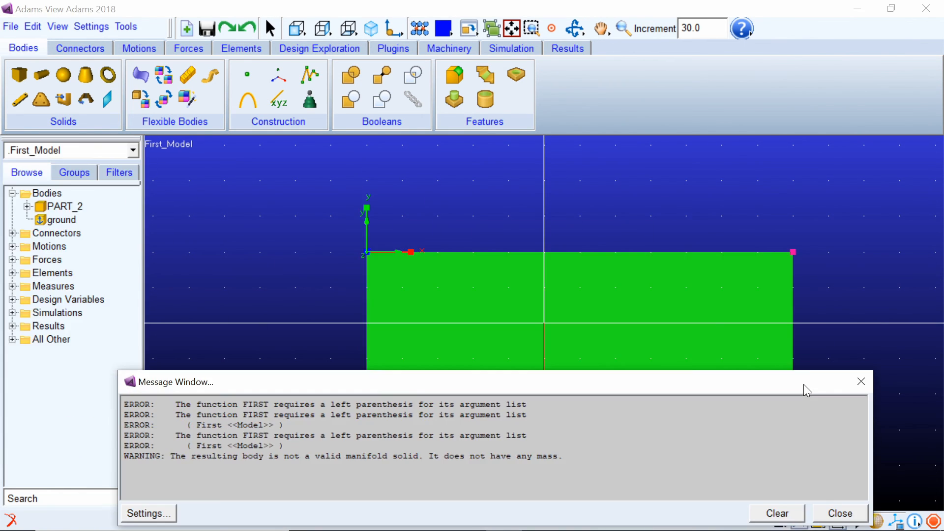
pyautogui.moveTo(487, 389); pyautogui.dragTo(519, 255)
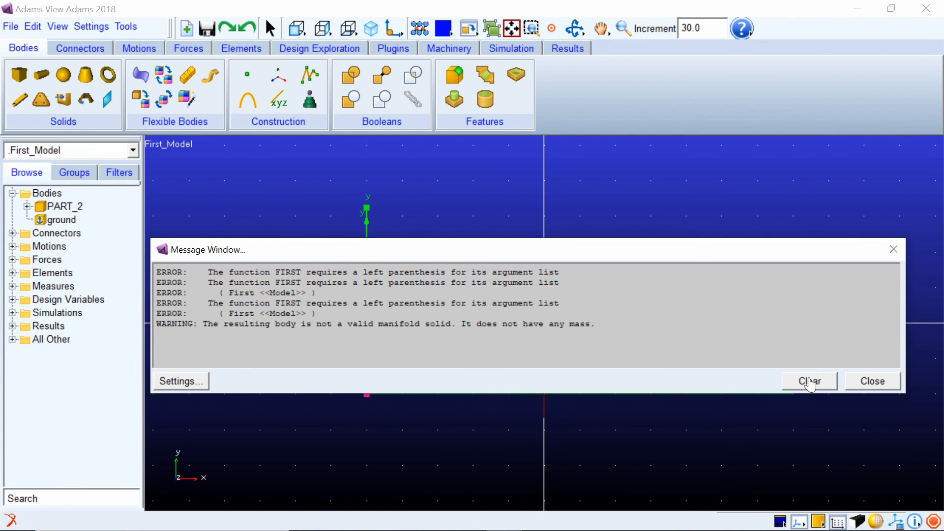
pyautogui.click(868, 383)
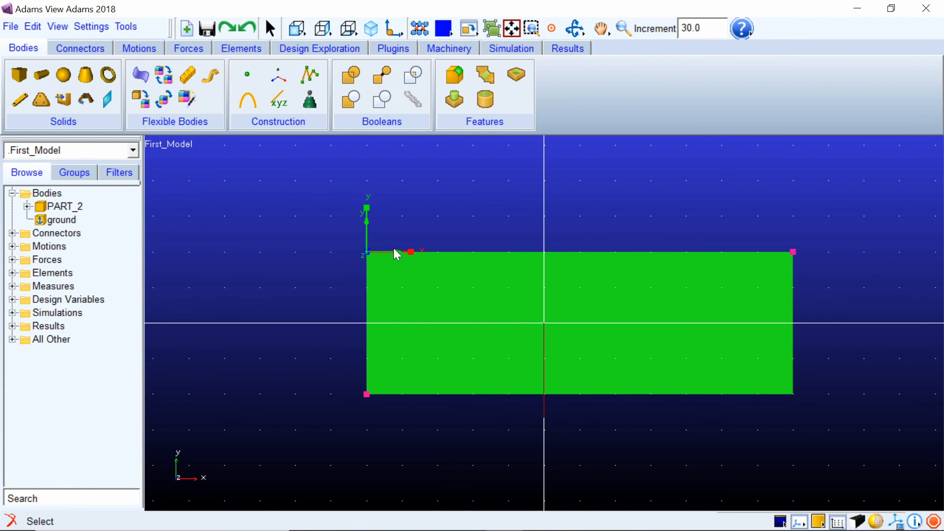
# Replace the plane part with a plane on ground, ten by four grid spaces, starting five spaces left of and two above the origin.
pyautogui.rightClick(58, 206)
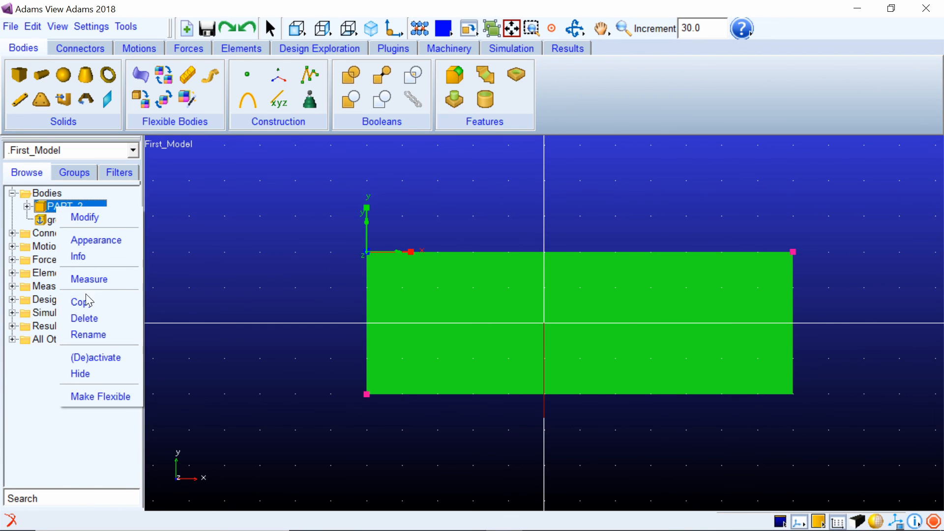
pyautogui.click(91, 326)
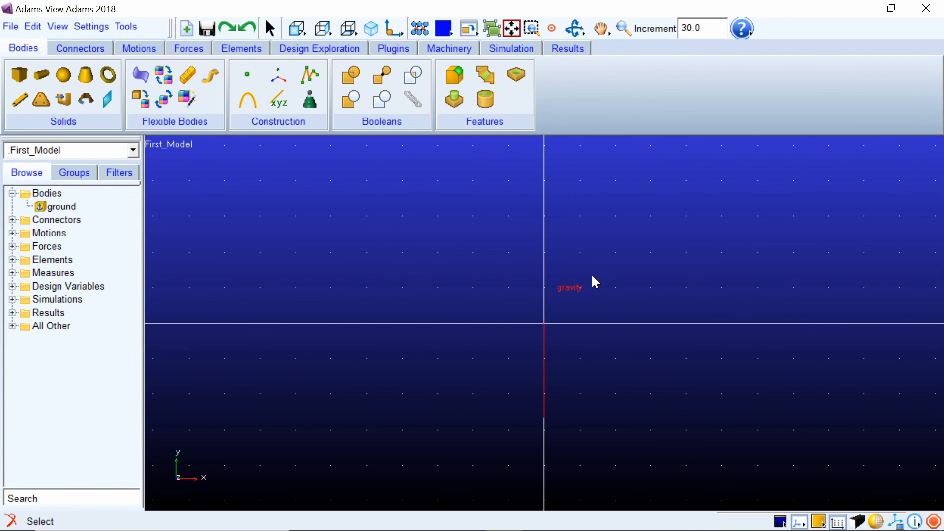
pyautogui.click(108, 100)
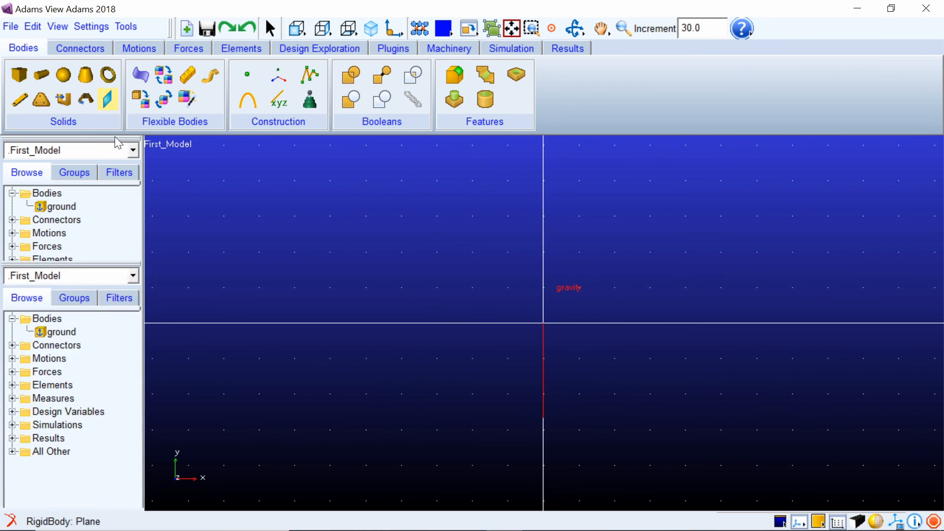
pyautogui.click(86, 182)
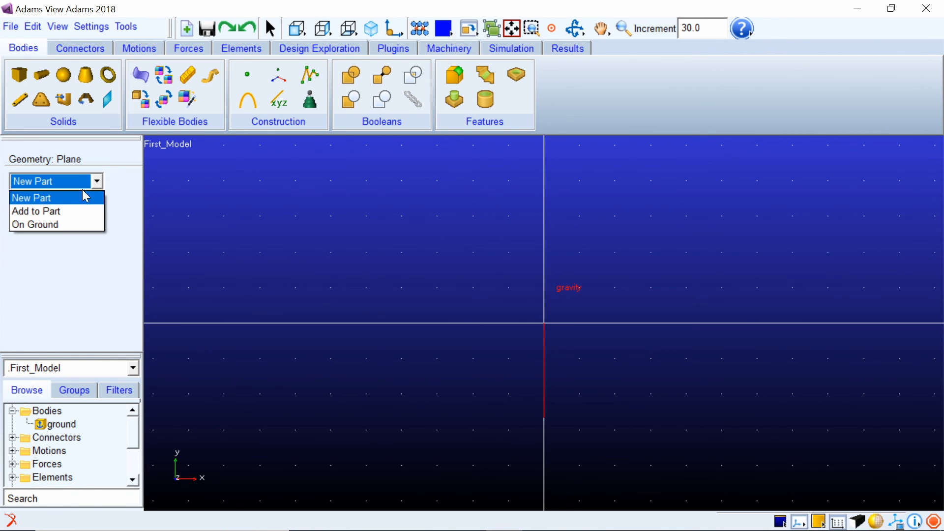
pyautogui.click(60, 223)
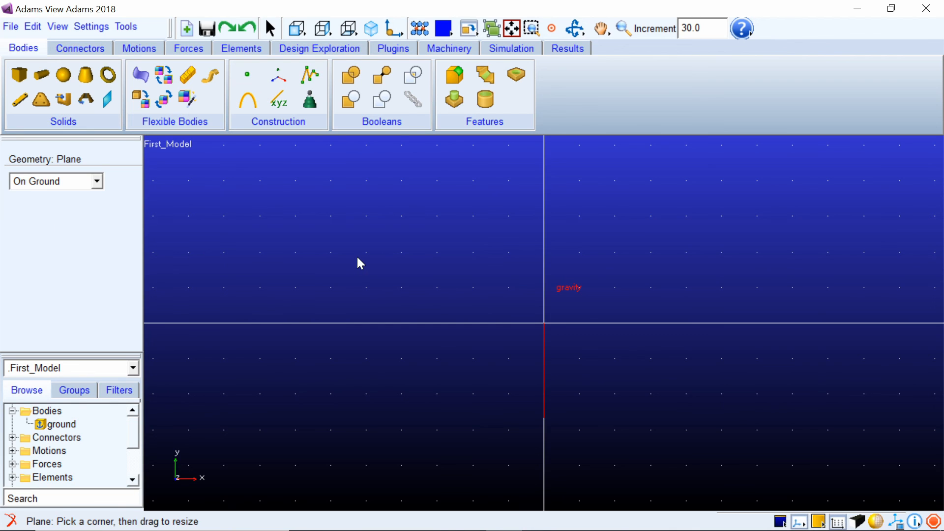
pyautogui.moveTo(366, 252); pyautogui.dragTo(718, 386)
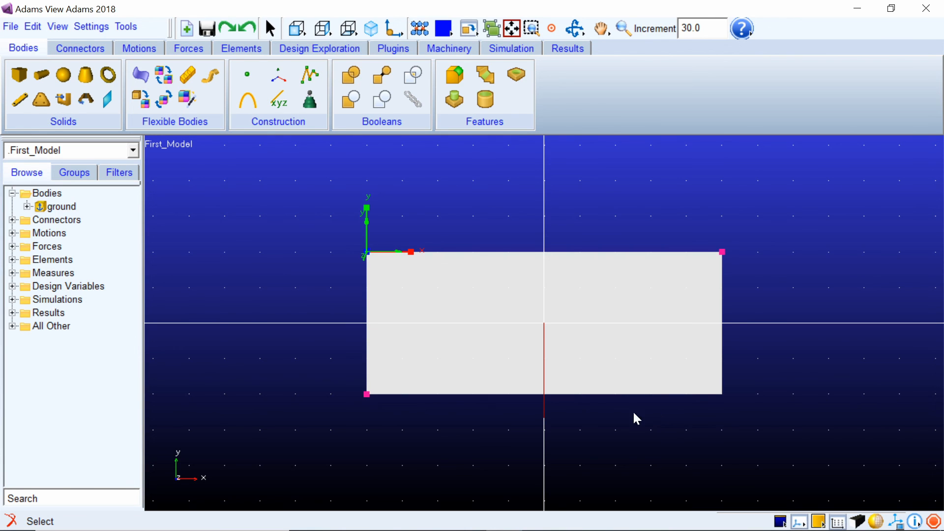
# Try to delete the whole ground part that holds the plane.
pyautogui.rightClick(51, 208)
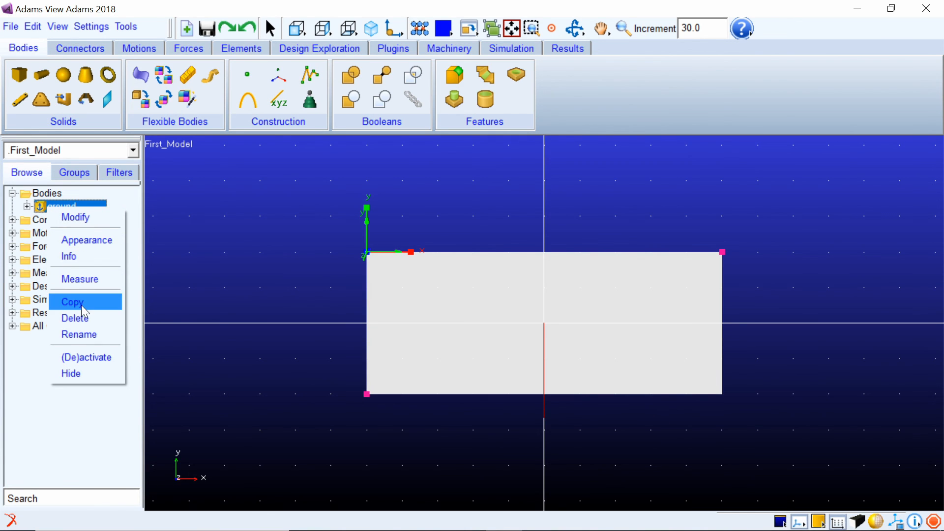
pyautogui.click(83, 318)
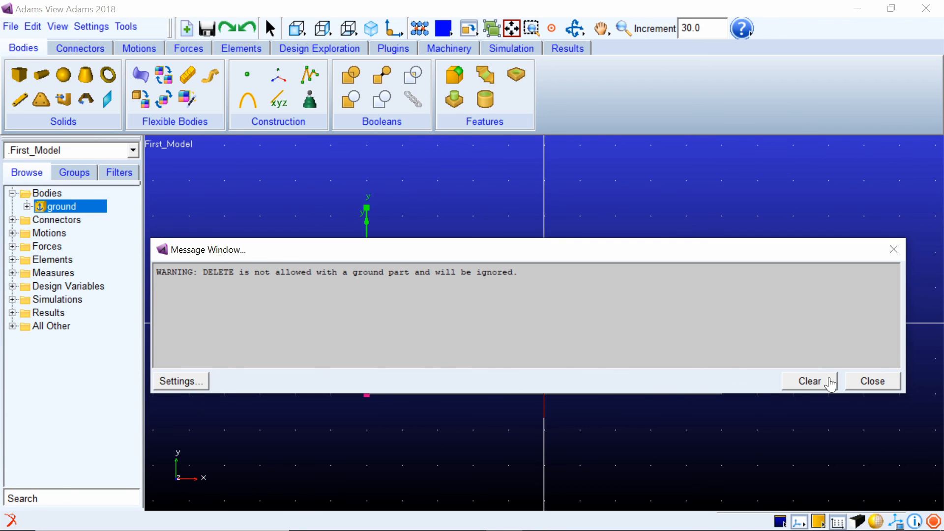
pyautogui.click(860, 381)
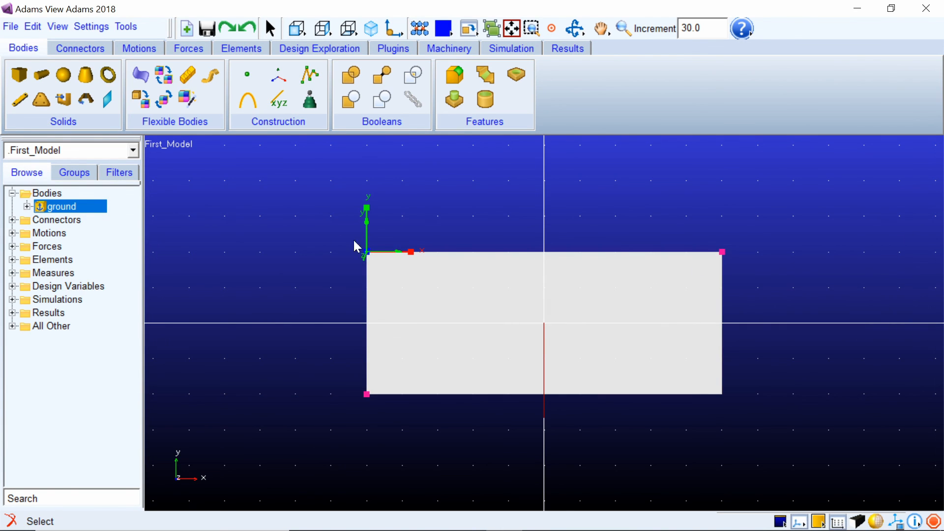
# Expand the ground part in the model tree and delete only its plane geometry.
pyautogui.doubleClick(63, 209)
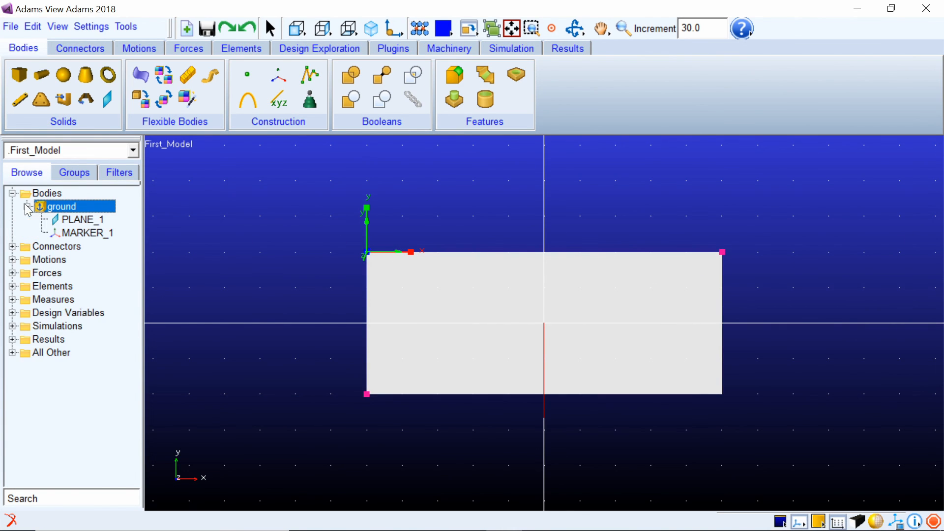
pyautogui.rightClick(90, 220)
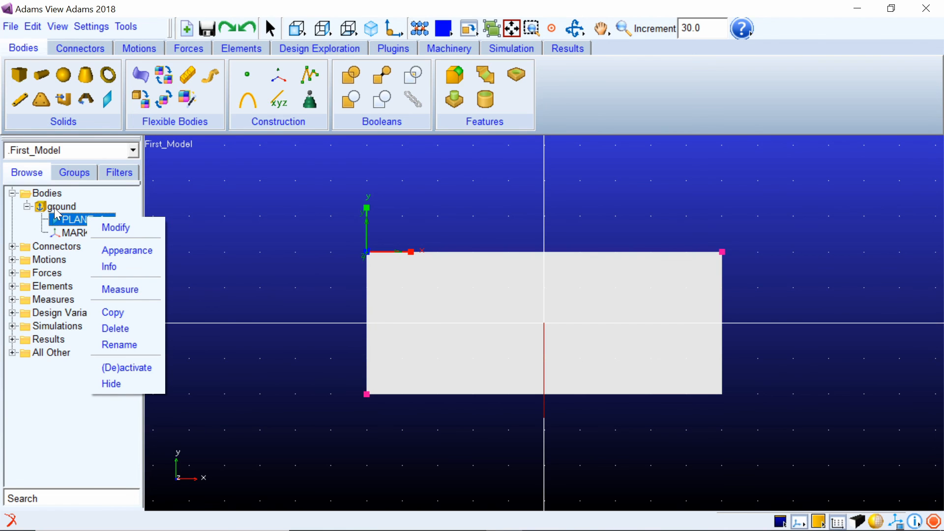
pyautogui.click(128, 327)
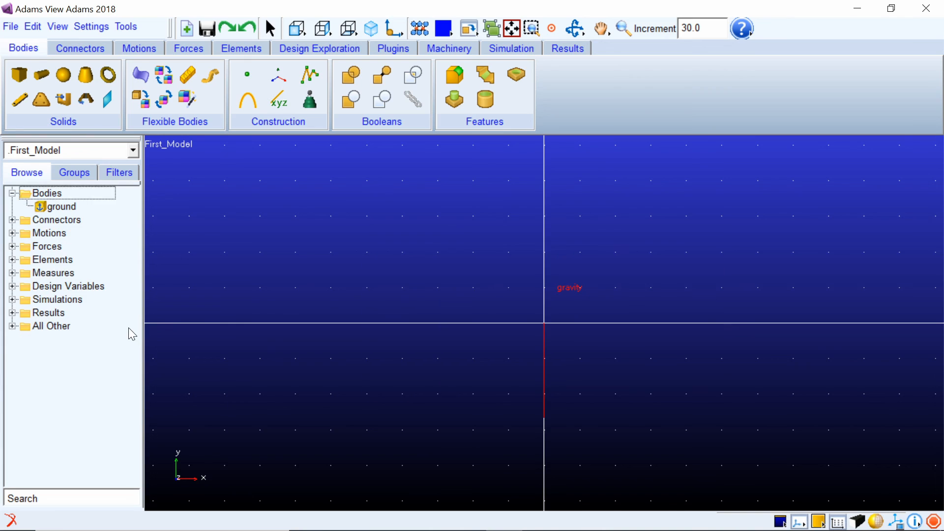
pyautogui.click(54, 207)
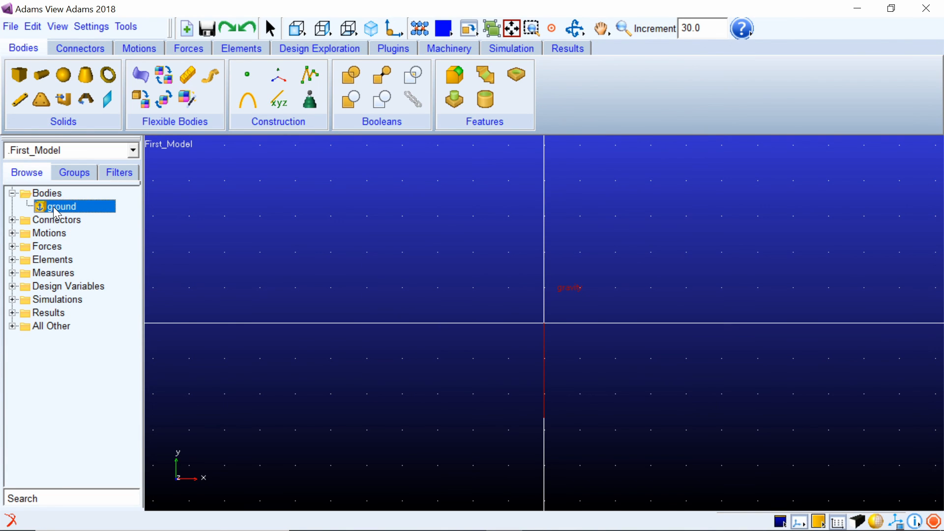